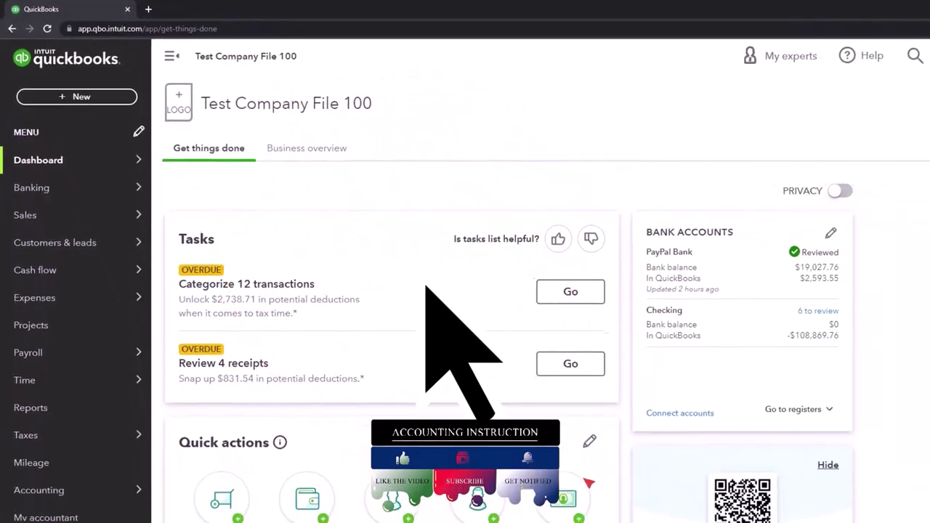
Step: Check in the settings whether the company file uses Accountant view or Business view
click(923, 56)
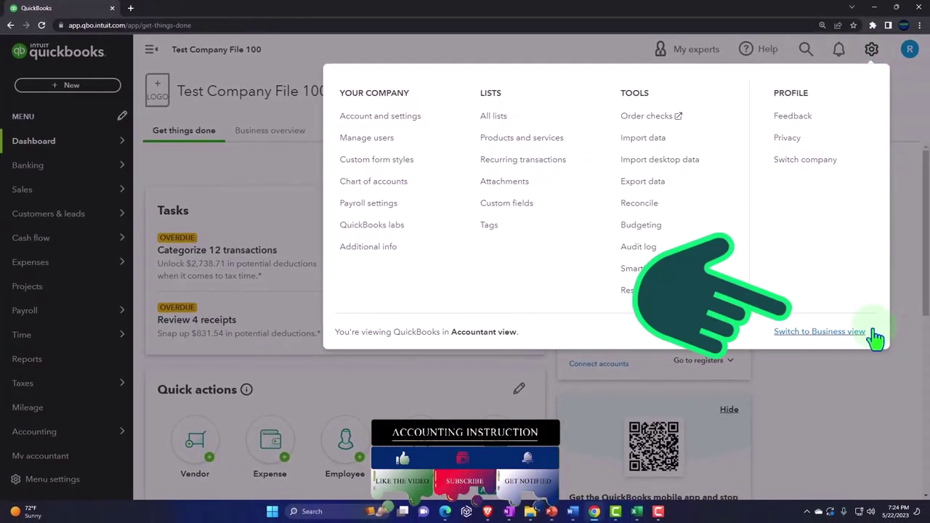
click(865, 332)
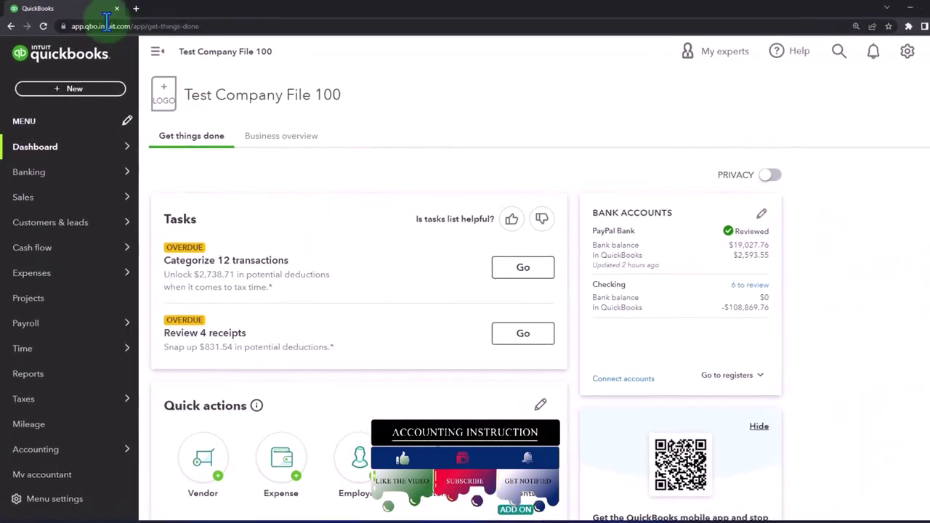
Step: Duplicate the company file's browser tab twice so that three tabs are open
right_click(91, 9)
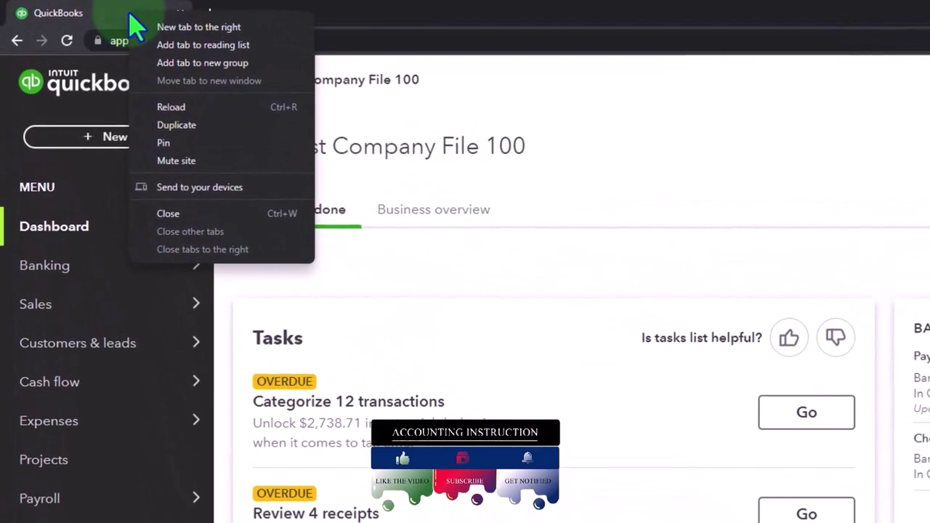
click(229, 129)
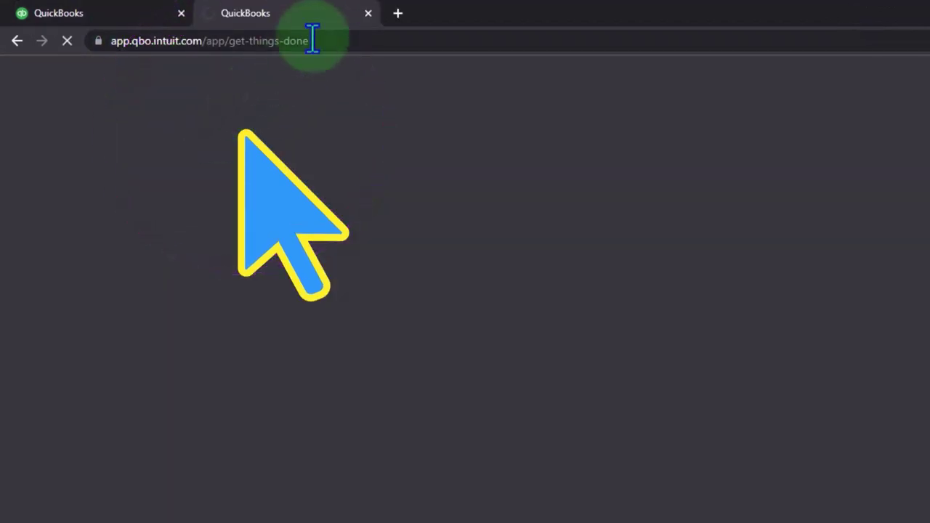
right_click(331, 9)
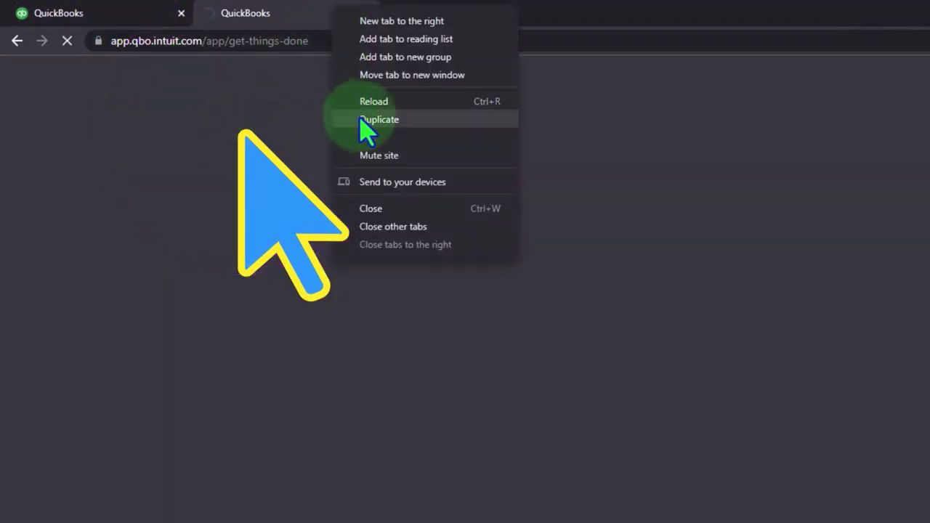
click(416, 121)
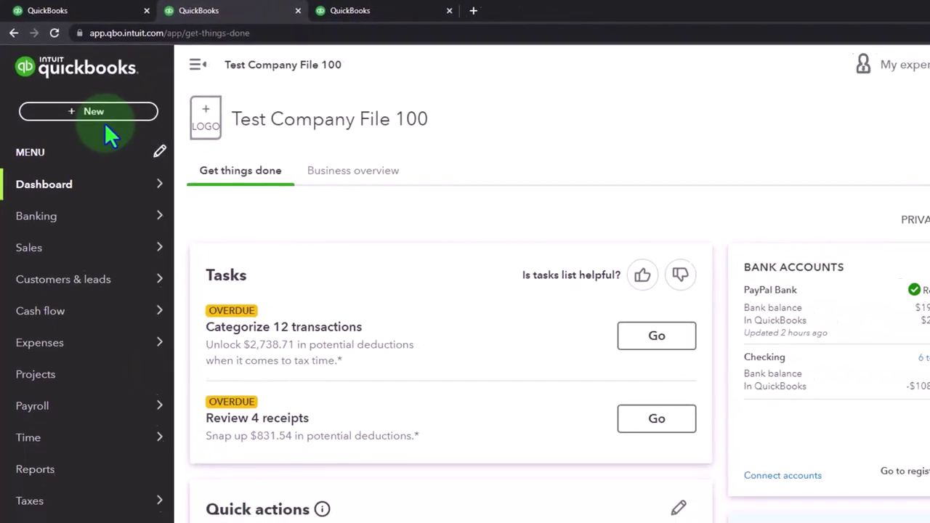
Step: Open the Balance Sheet report in the second browser tab and the Profit and Loss report in the third
click(29, 359)
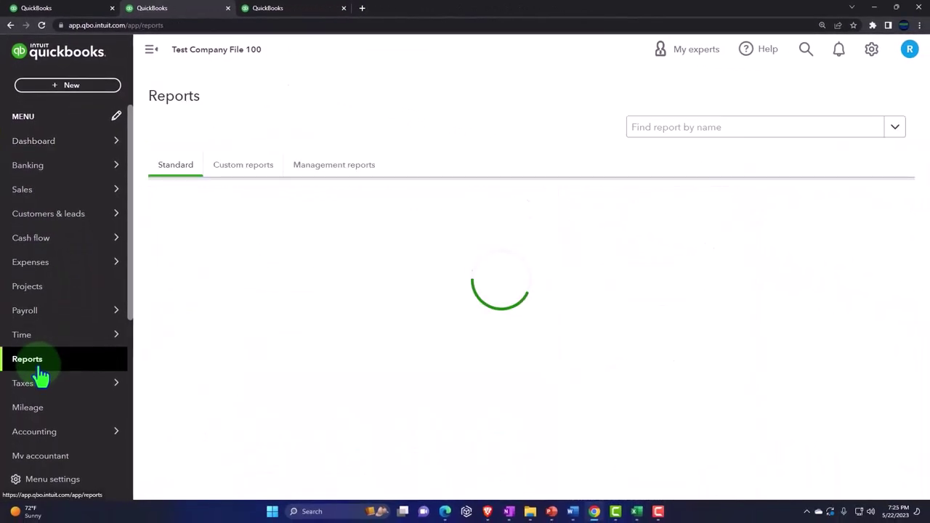
click(218, 279)
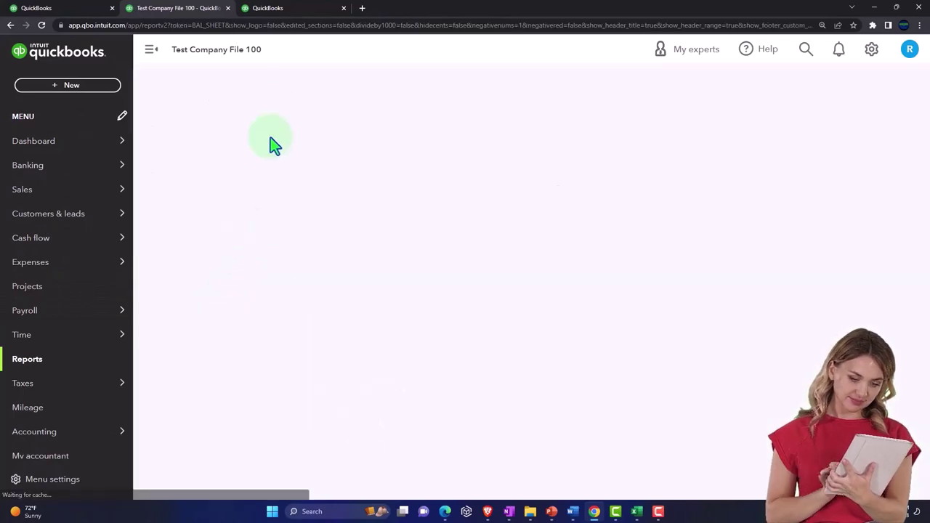
click(297, 15)
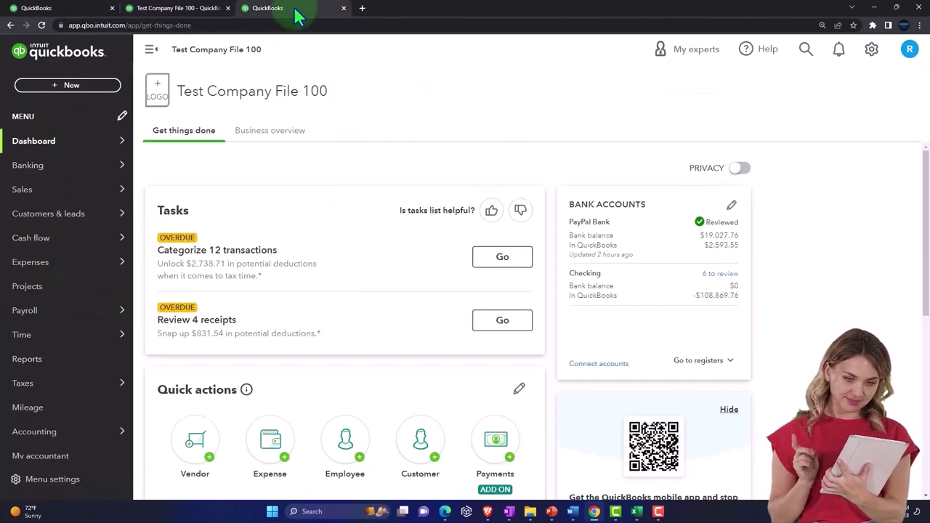
click(29, 359)
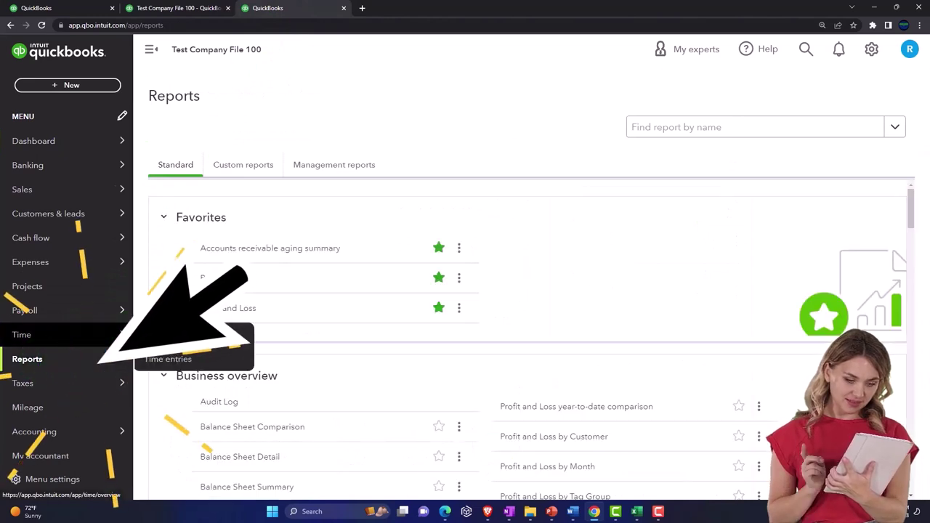
click(239, 307)
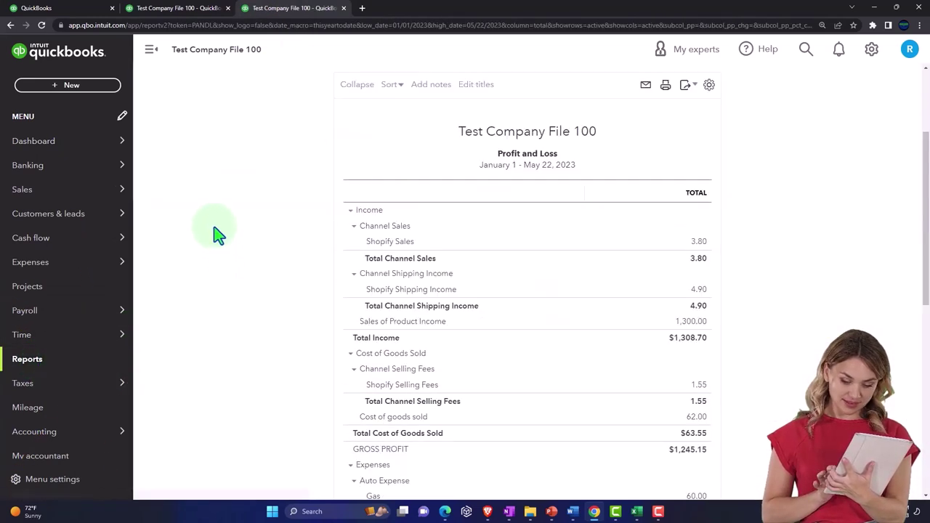
Step: Collapse the navigation menu and run the Profit and Loss report for 01/01/2024 to 12/31/2024
click(151, 51)
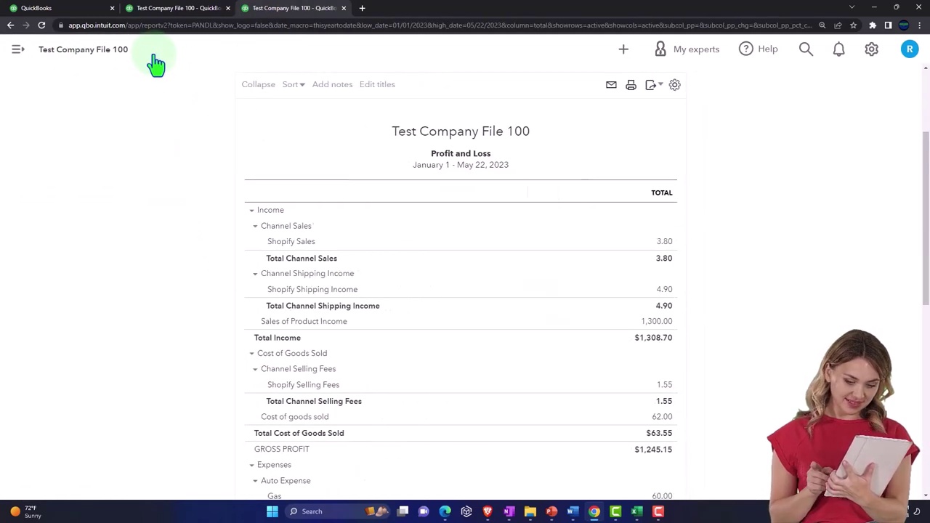
scroll(160, 233, up, 3)
drag(203, 144, 129, 151)
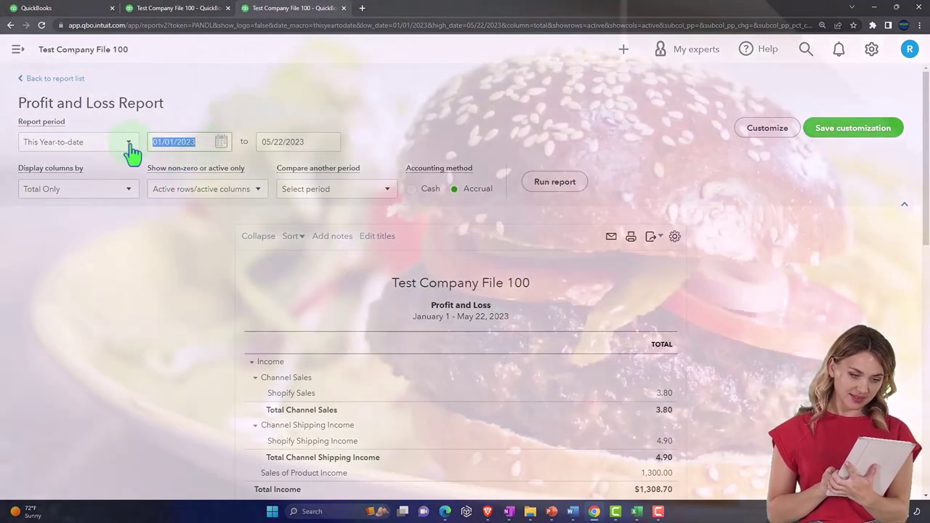
text(010124)
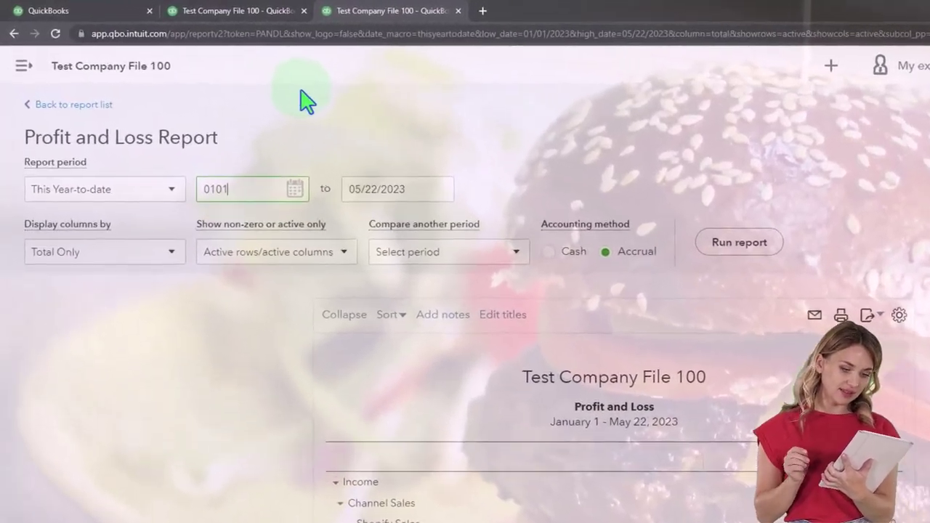
key(Tab)
text(123124)
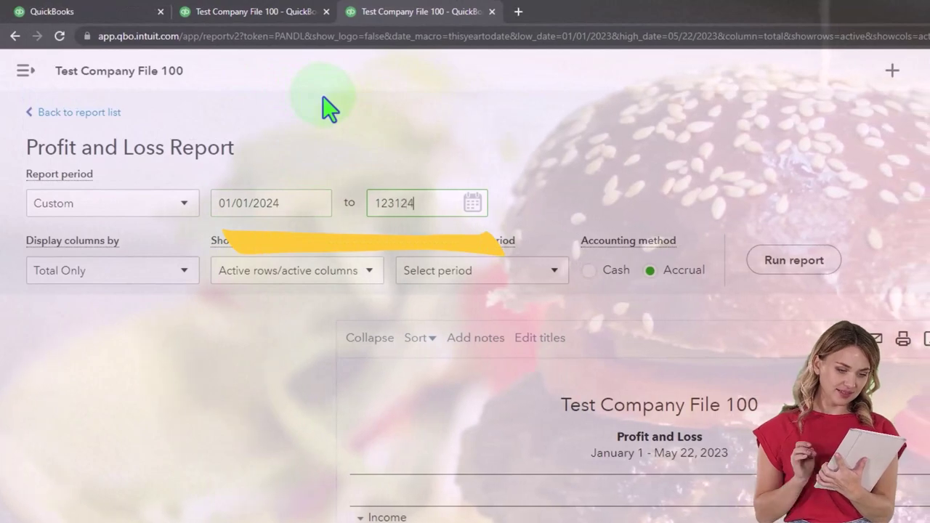
key(Tab)
click(803, 262)
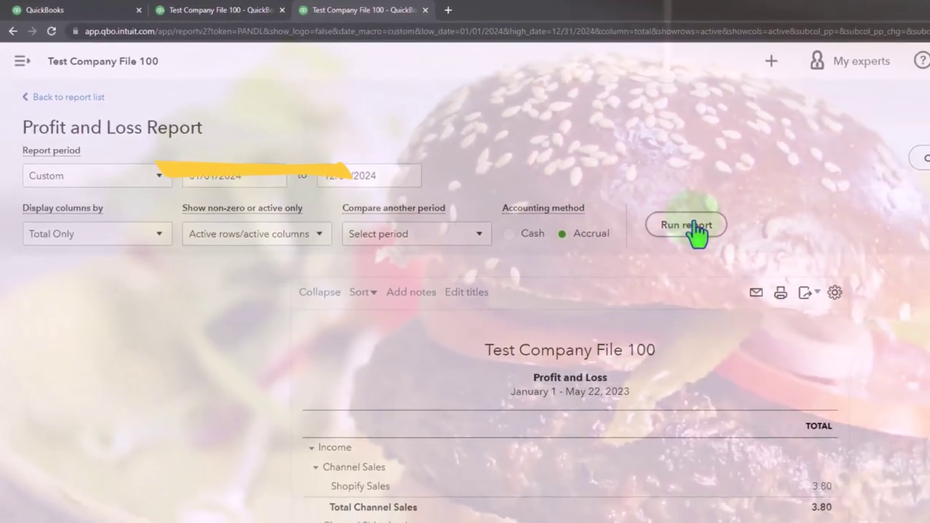
scroll(654, 218, down, 3)
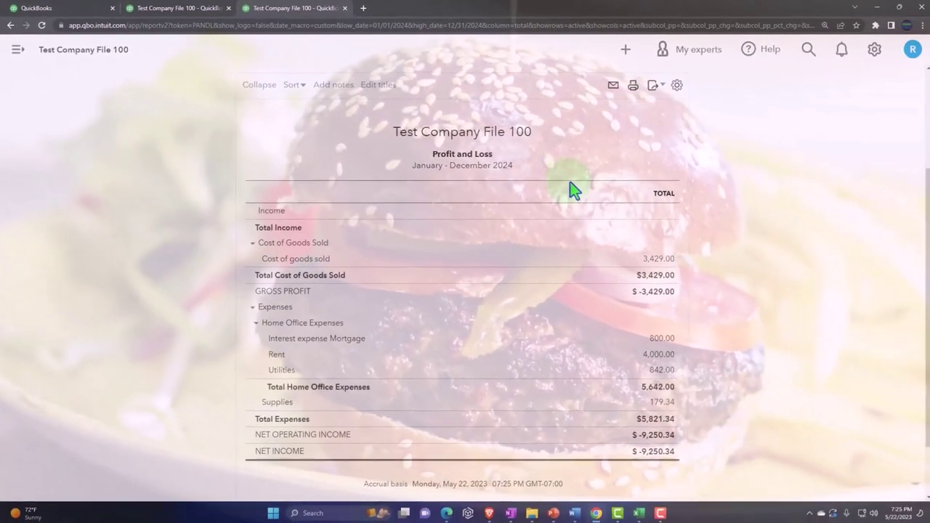
Step: In the Balance Sheet tab, collapse the navigation menu and run the report for 01/01/2024 to 12/31/2024
click(193, 10)
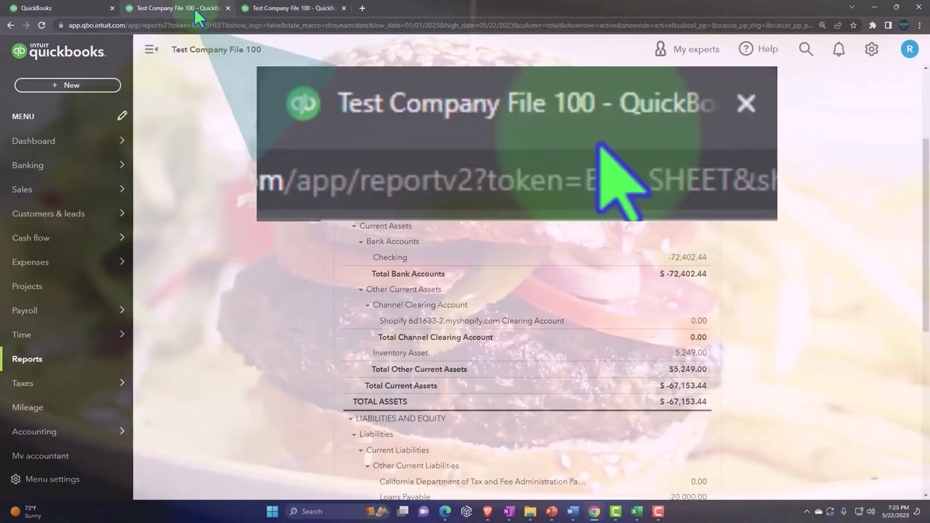
scroll(178, 123, up, 5)
click(151, 49)
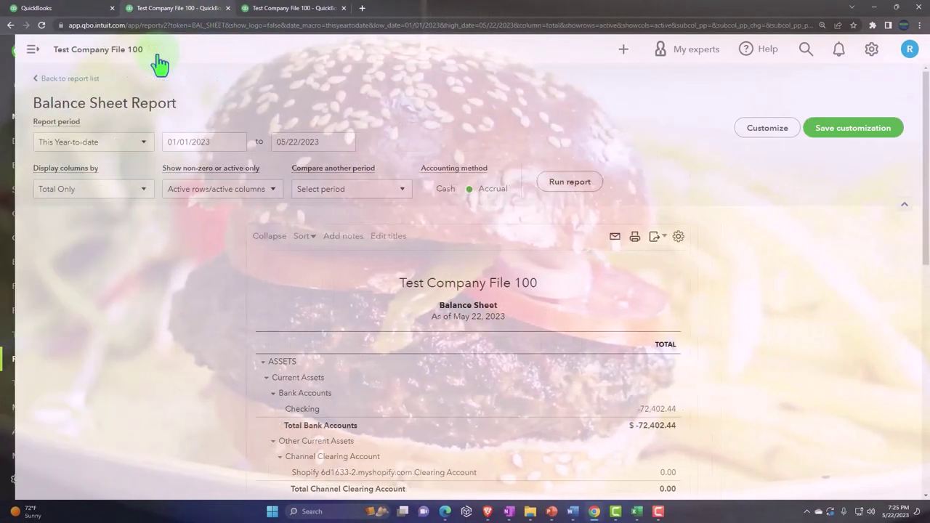
click(195, 142)
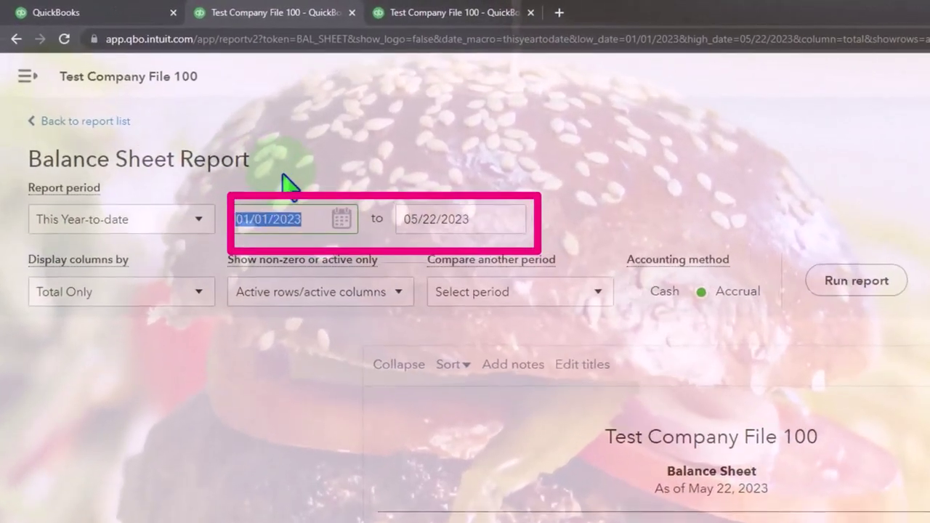
text(01)
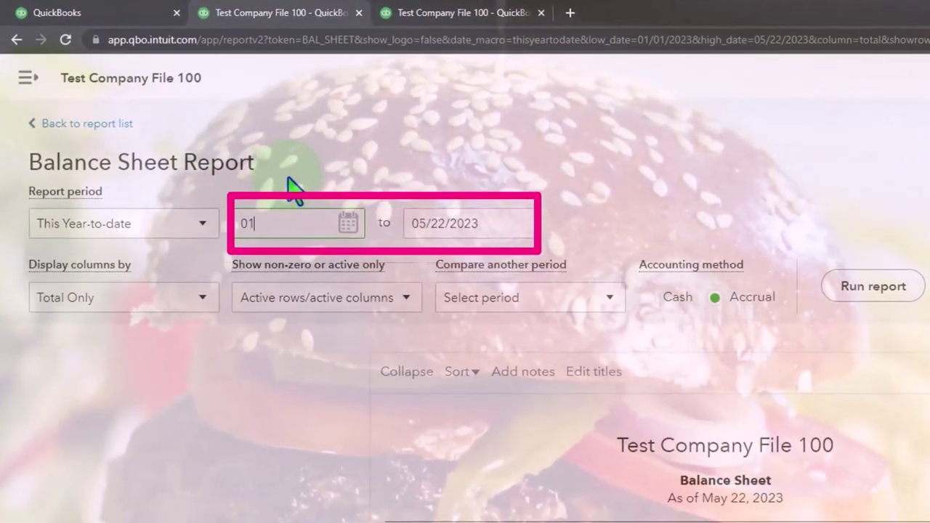
text(/01/2024)
key(Tab)
text(12/31/2)
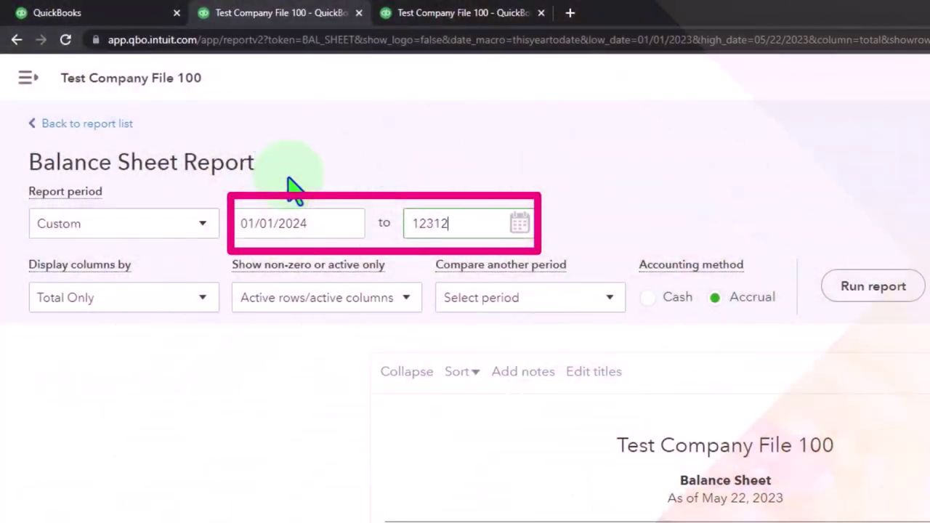
text(024)
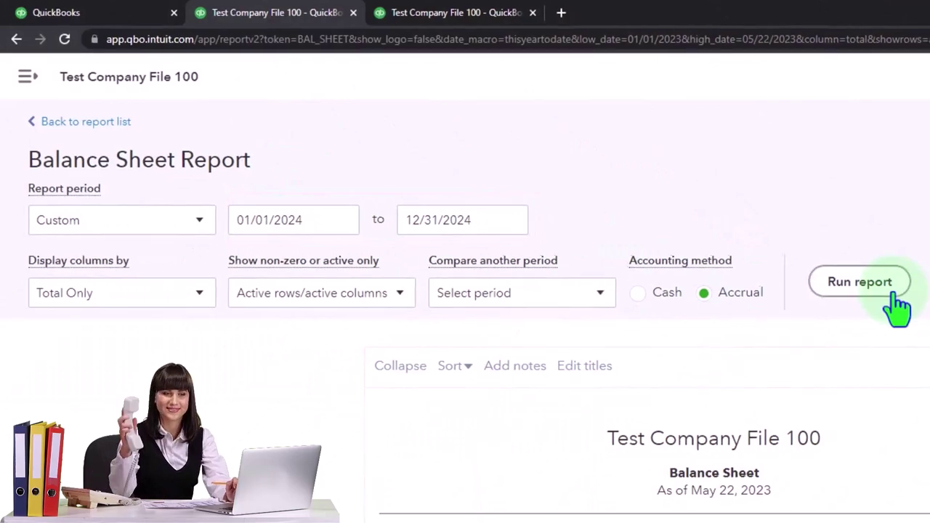
click(892, 290)
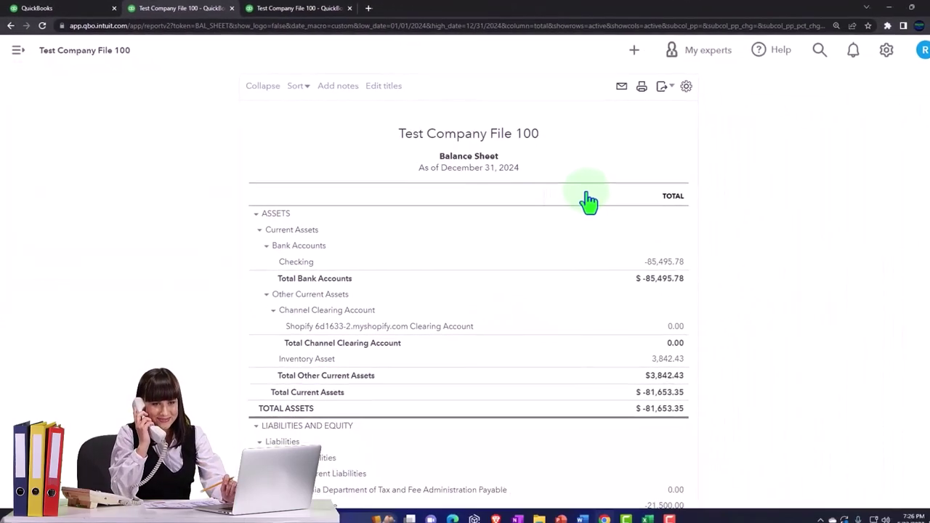
Step: Return to the dashboard's browser tab and open the Banking receipts page to examine the receipts for review
click(80, 11)
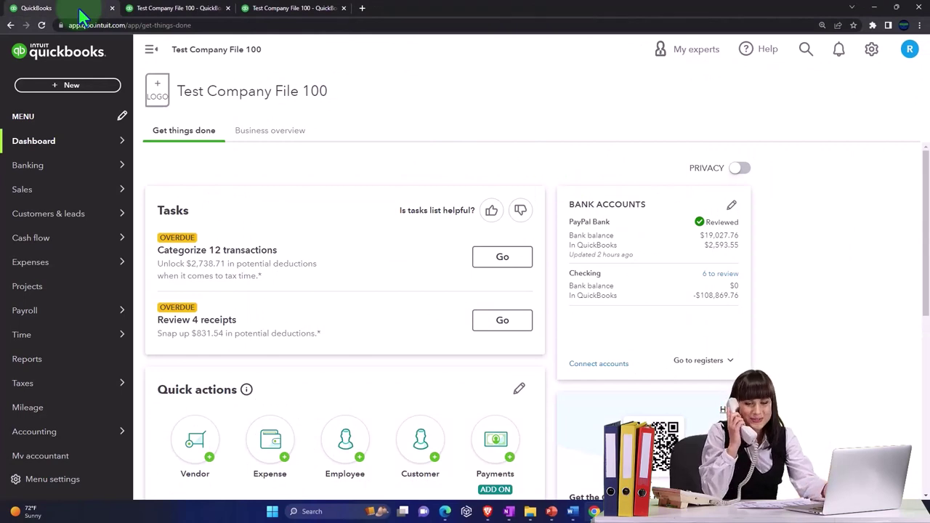
mouse_move(33, 174)
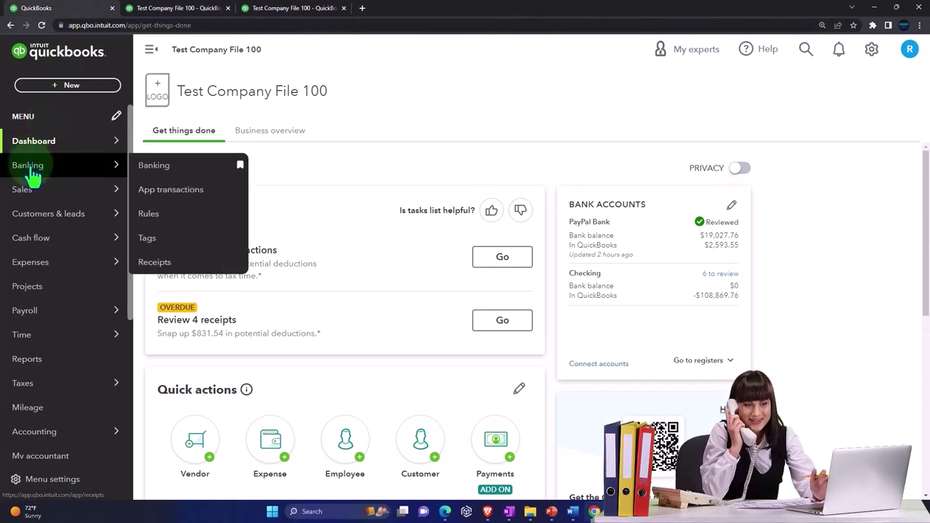
click(29, 174)
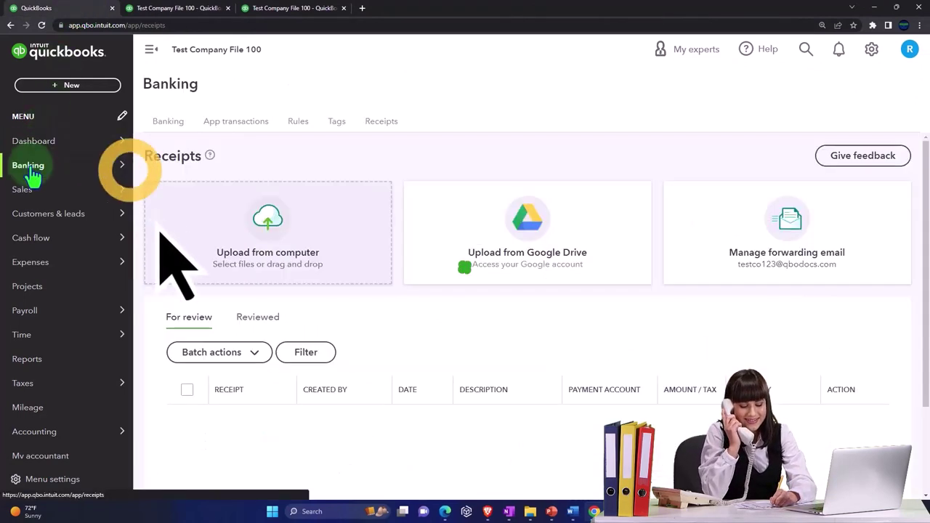
click(407, 132)
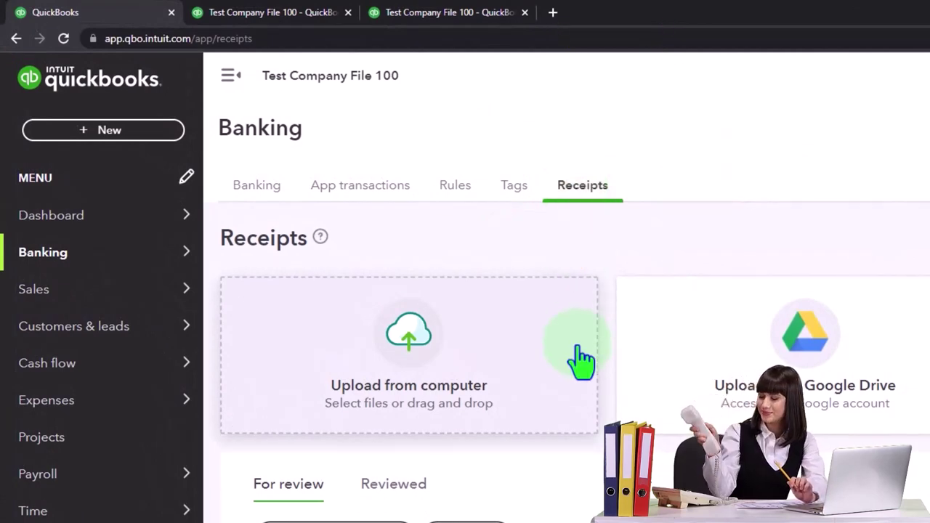
scroll(581, 361, down, 3)
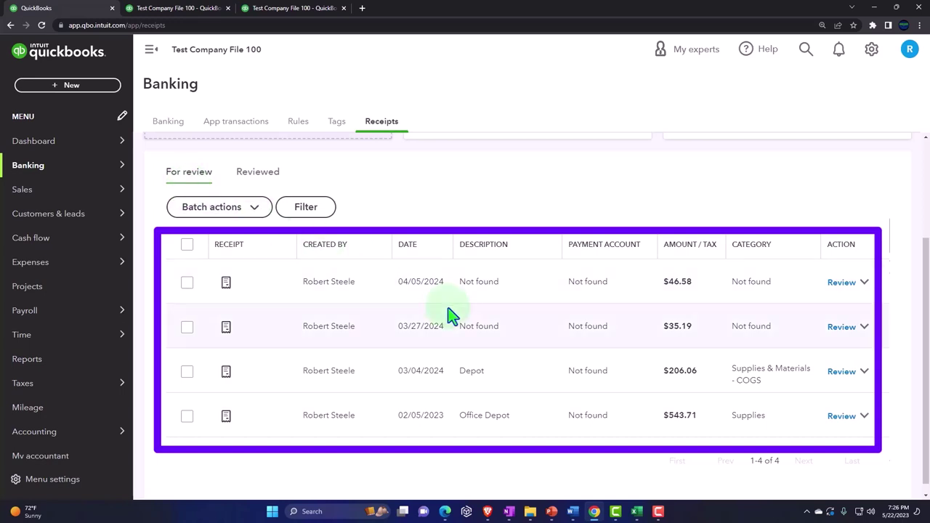
Step: Examine the Checking account's bank feed transactions that are awaiting review
click(166, 125)
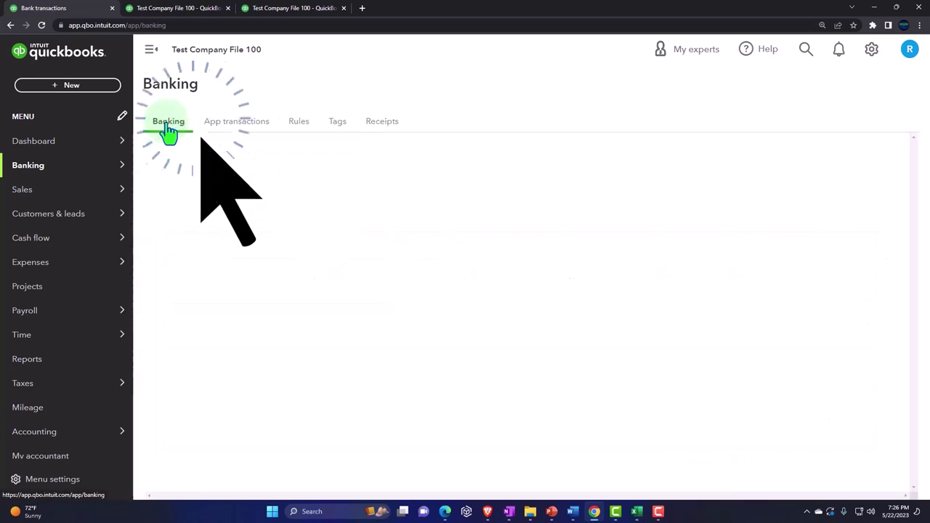
scroll(311, 265, down, 3)
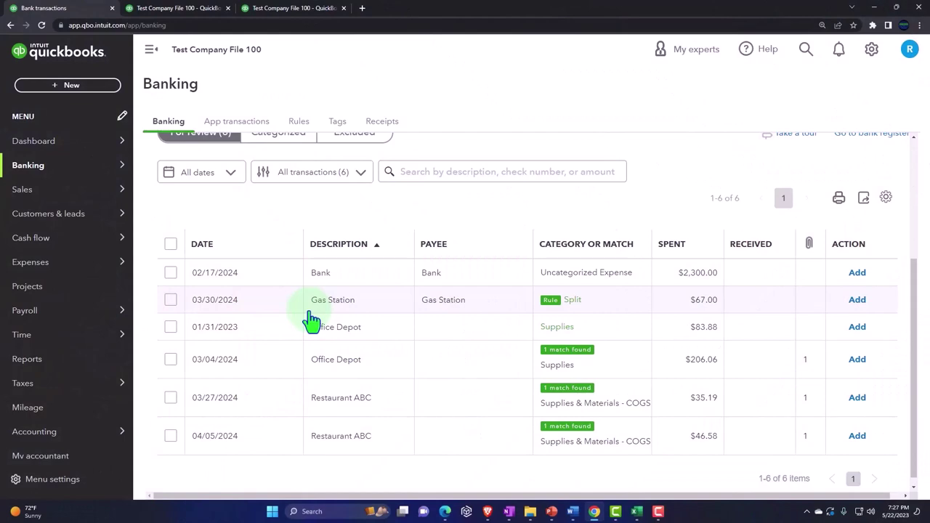
scroll(311, 320, up, 3)
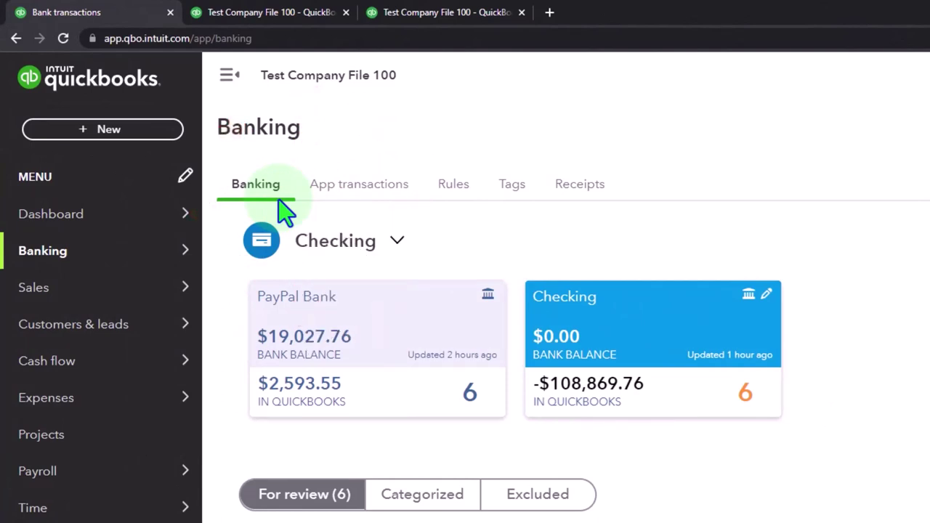
Step: Go back to the receipts page and look over its upload options and the receipts for review
click(573, 194)
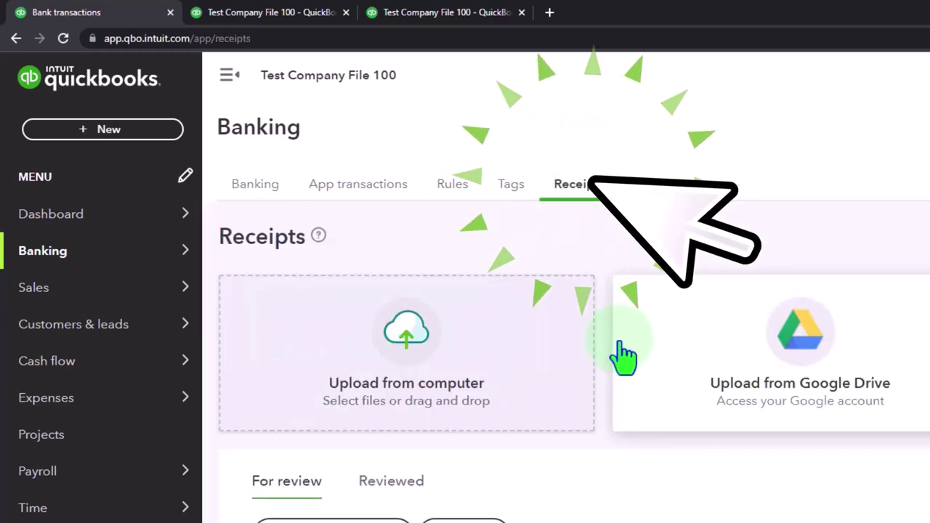
scroll(622, 354, down, 1)
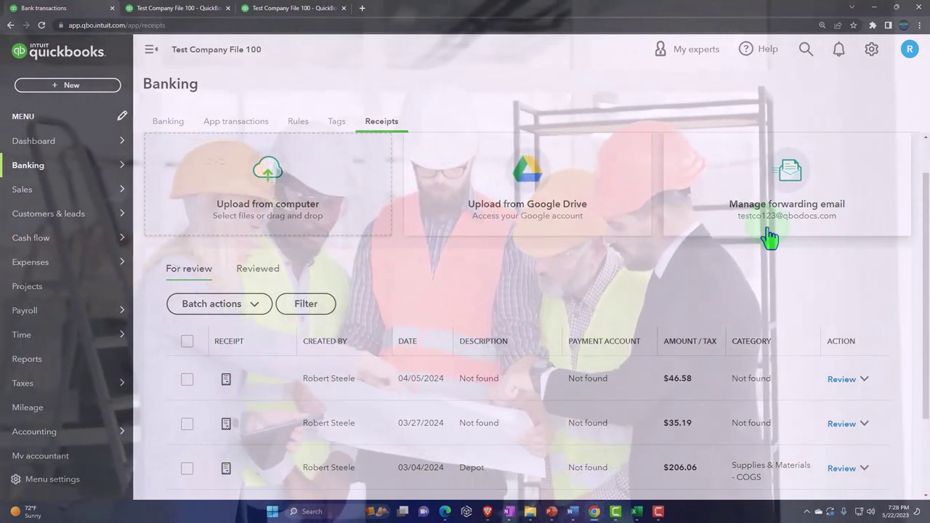
scroll(769, 238, down, 2)
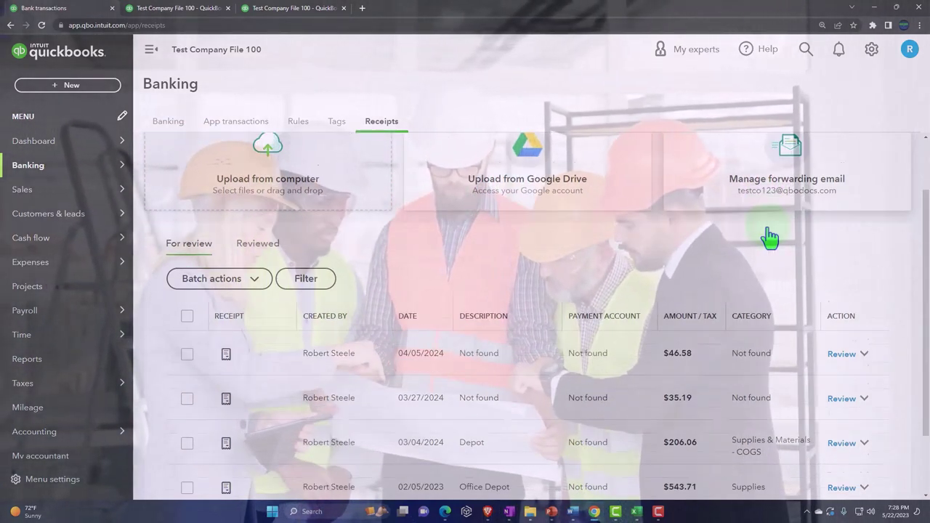
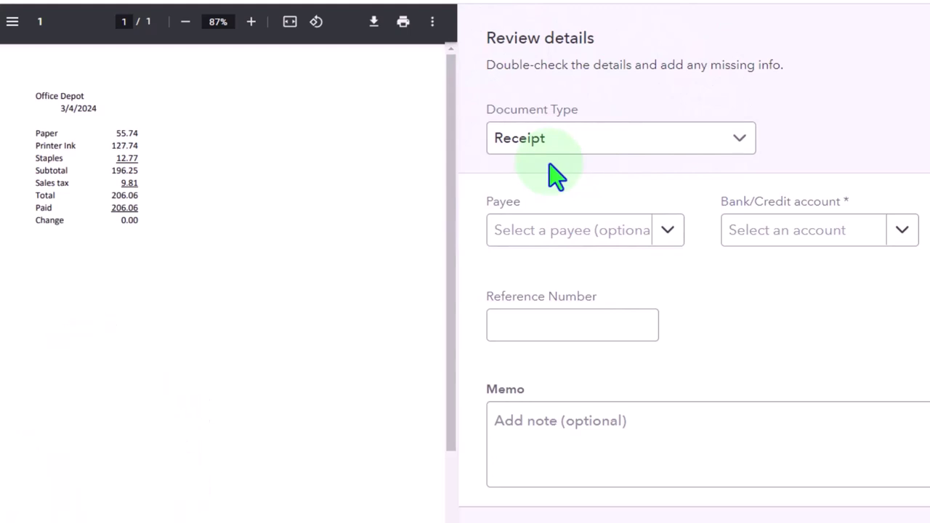
Step: Change the Office Depot receipt's document type to Bill and add a new vendor as payee, entering the contractor's name as company name
click(733, 140)
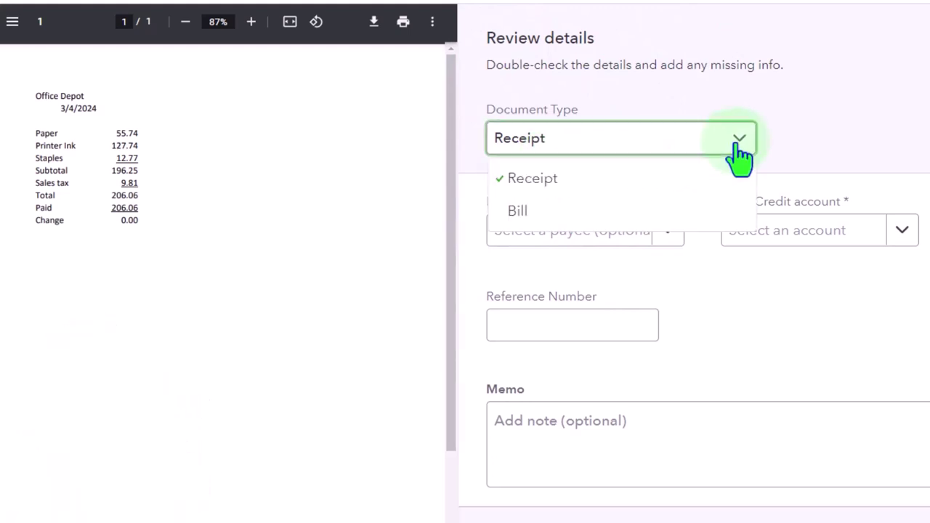
click(540, 213)
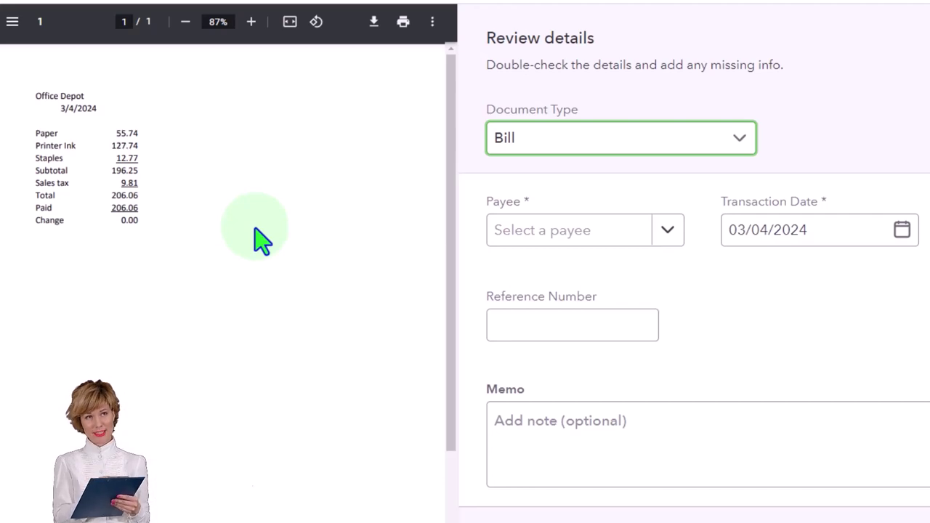
click(666, 231)
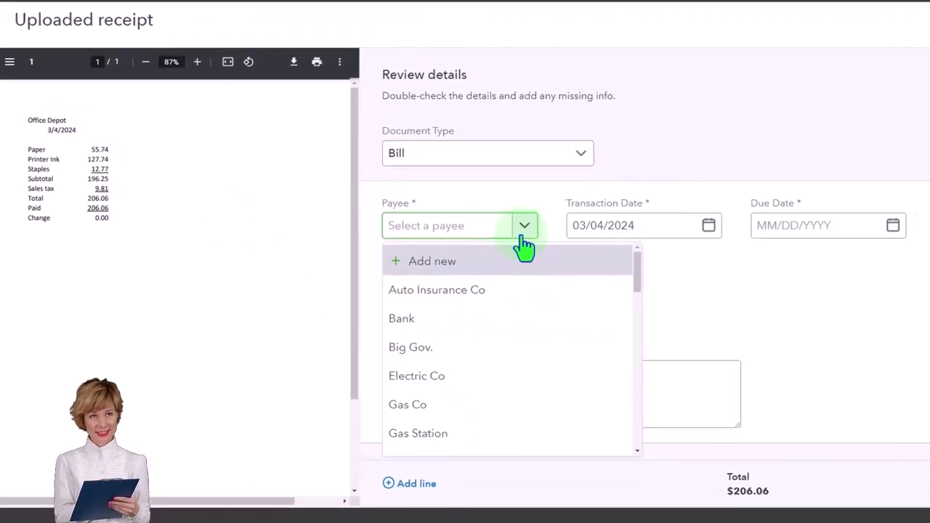
click(443, 261)
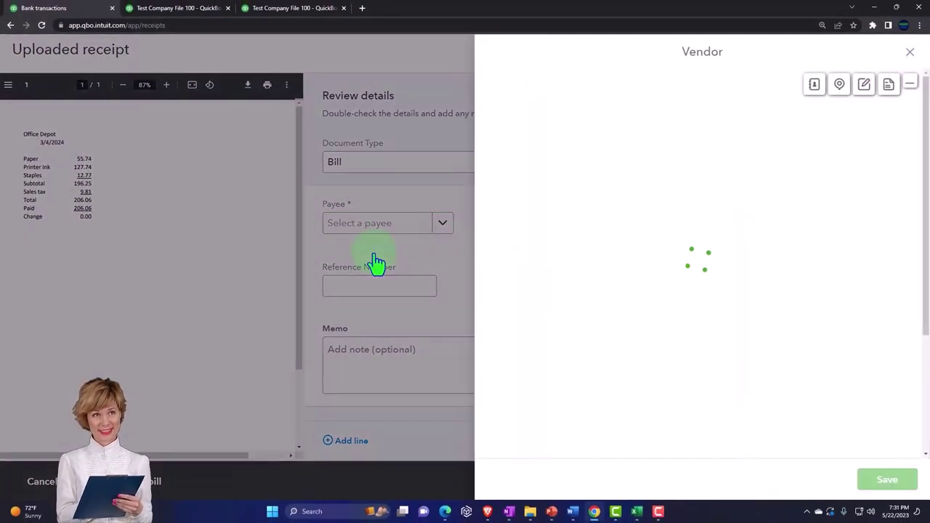
click(546, 146)
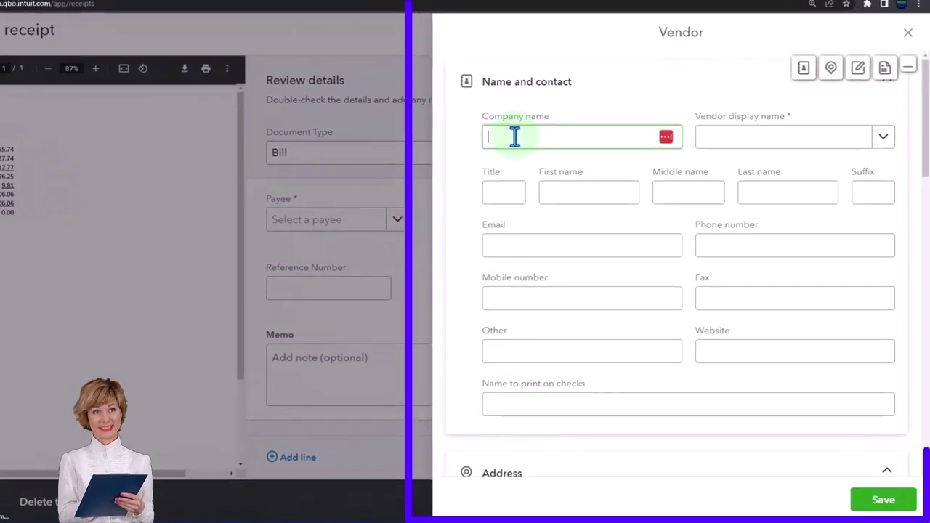
text(Sam)
key(Tab)
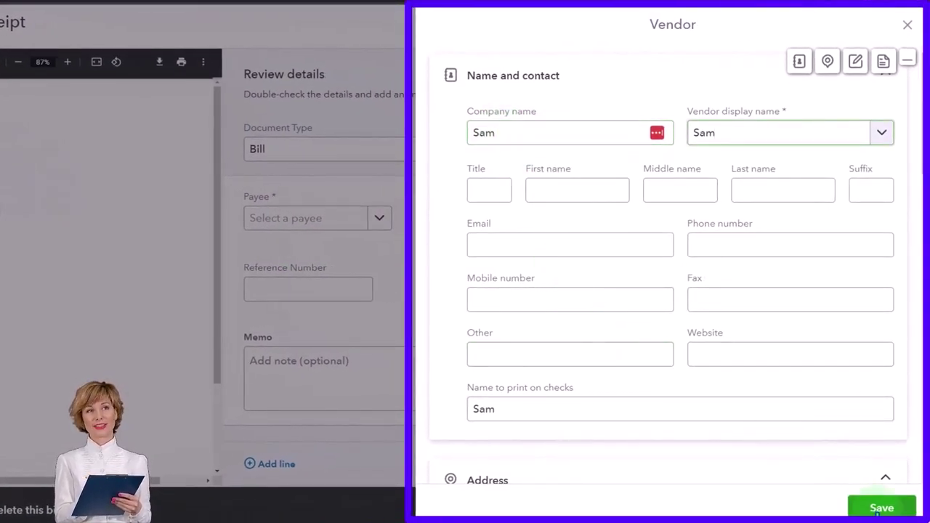
click(879, 508)
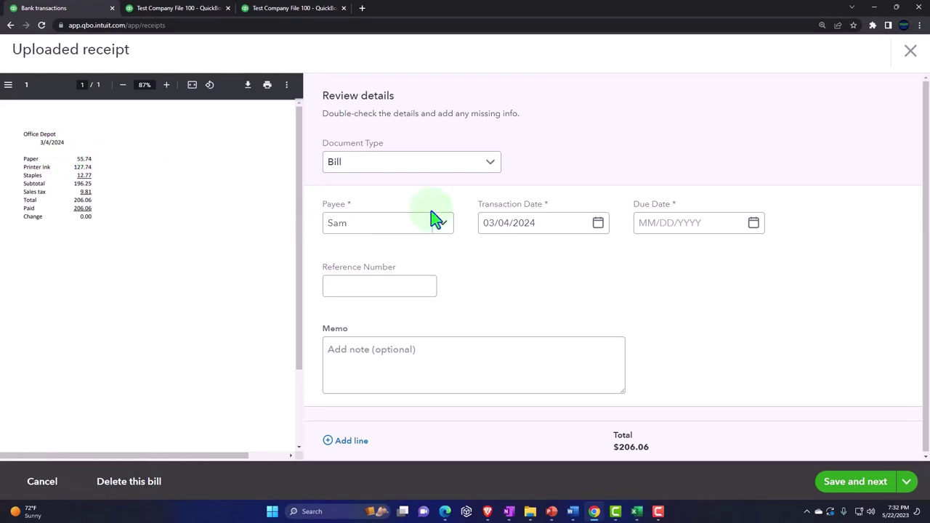
Step: Set the bill's transaction date to 03/15/2024 and enter the memo "Reimburse contractor"
click(552, 223)
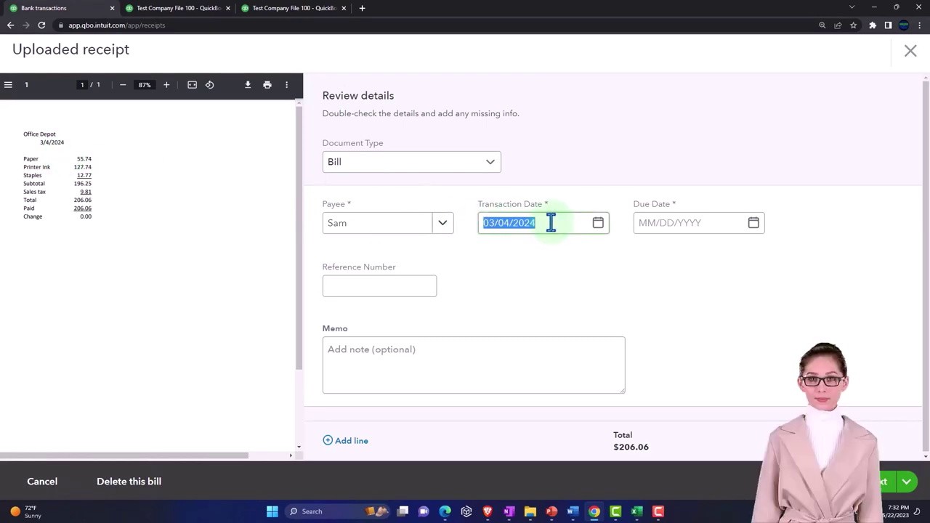
text(++)
key(BackSpace)
key(BackSpace)
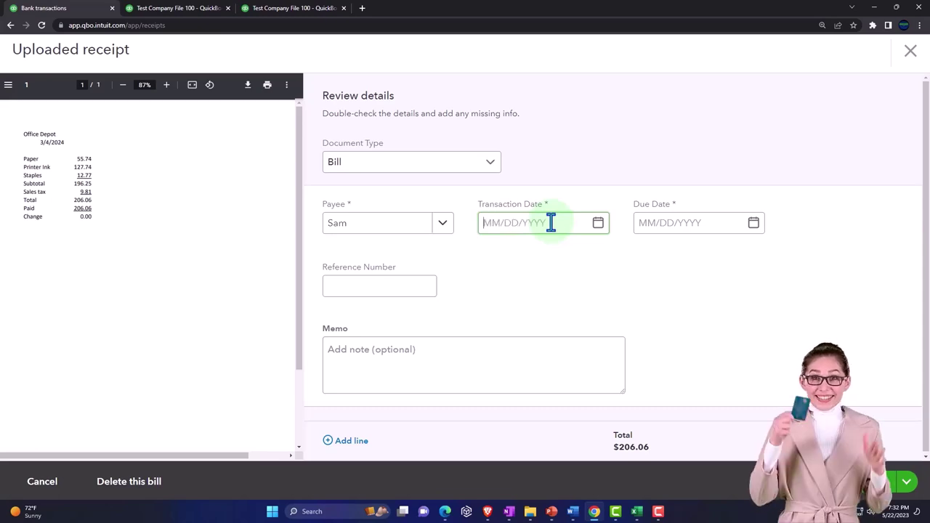
text(03/15/2)
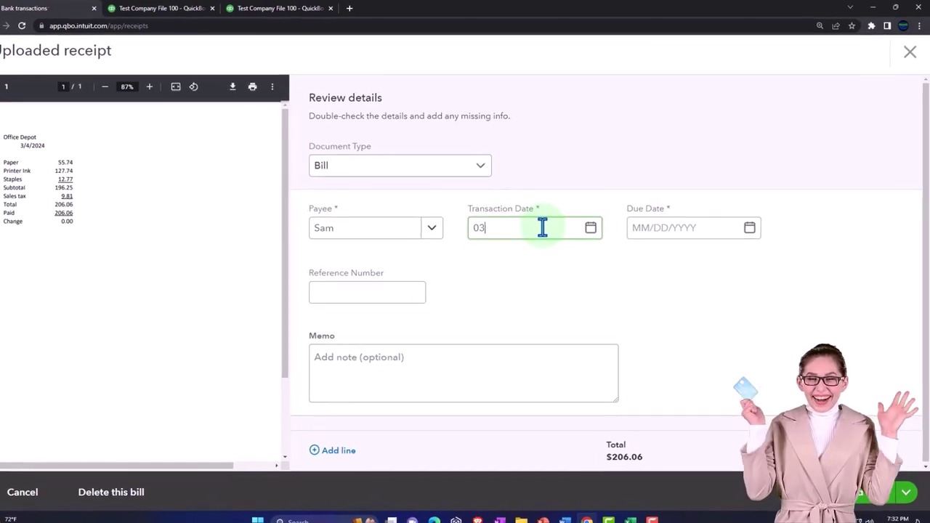
text(024)
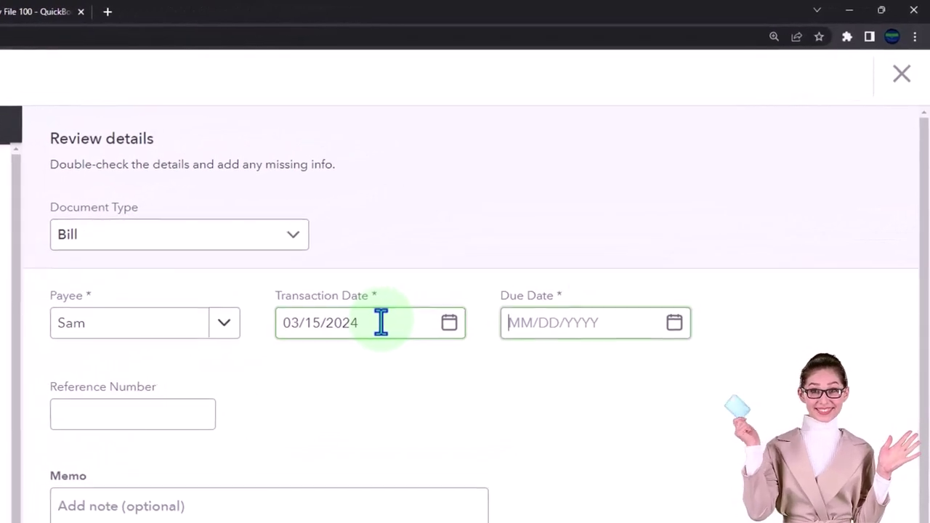
key(Tab)
key(Tab)
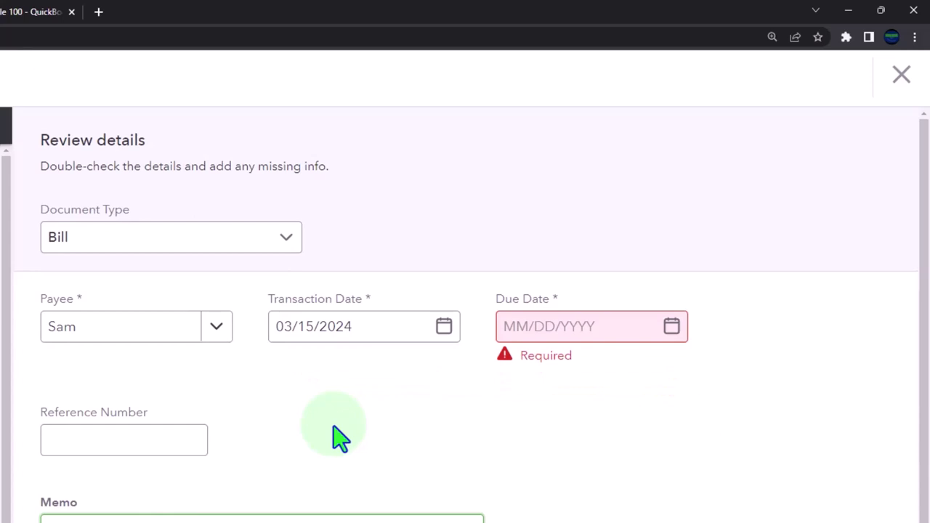
Step: Set the bill's due date to 03/20/2024
click(554, 336)
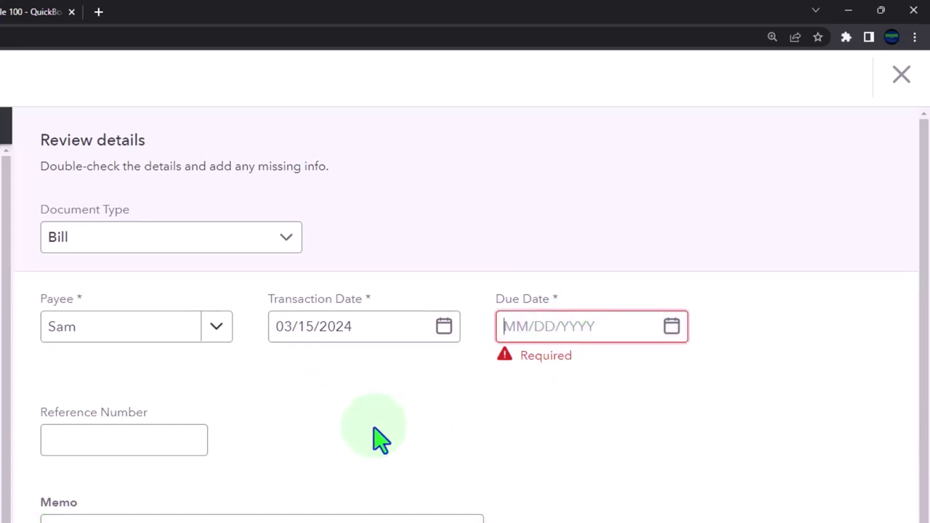
text(03/2)
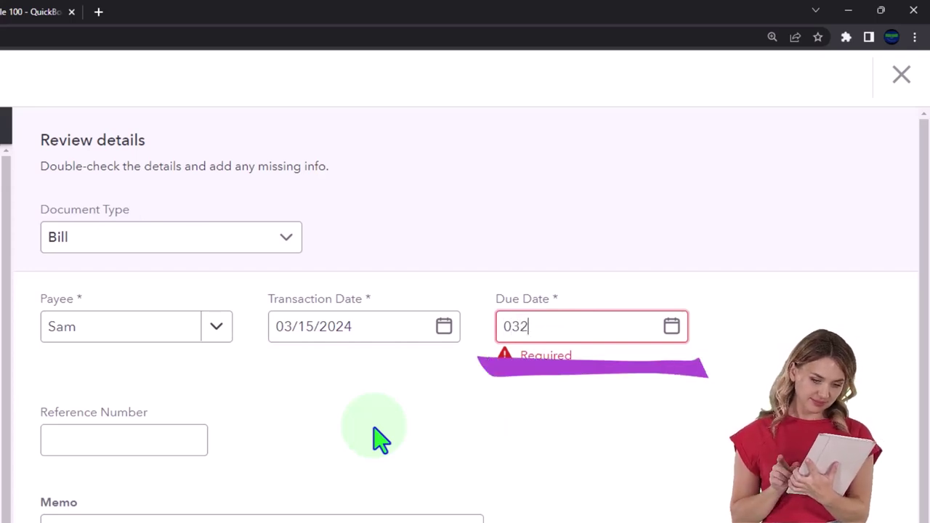
text(0/2024)
key(Tab)
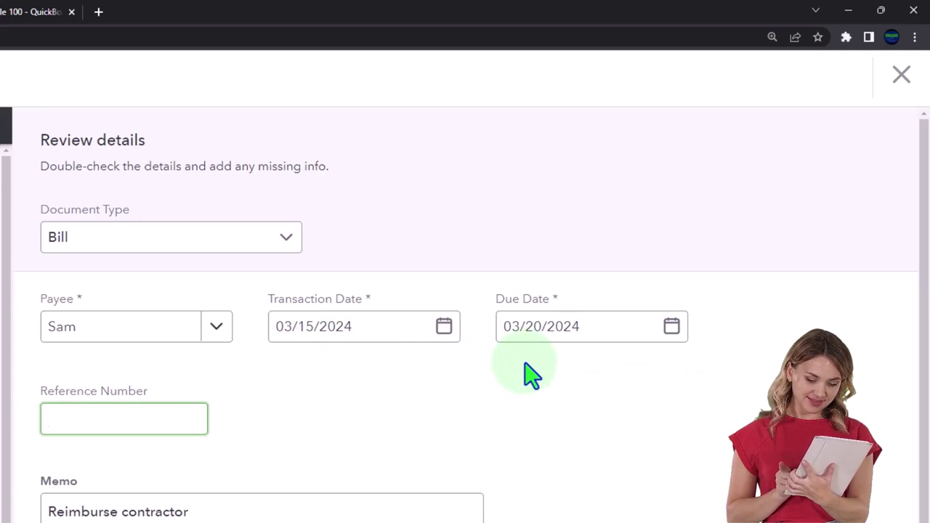
Step: Replace the category on line 1 of the bill with Contractor and start adding it as a new account
scroll(537, 375, down, 1)
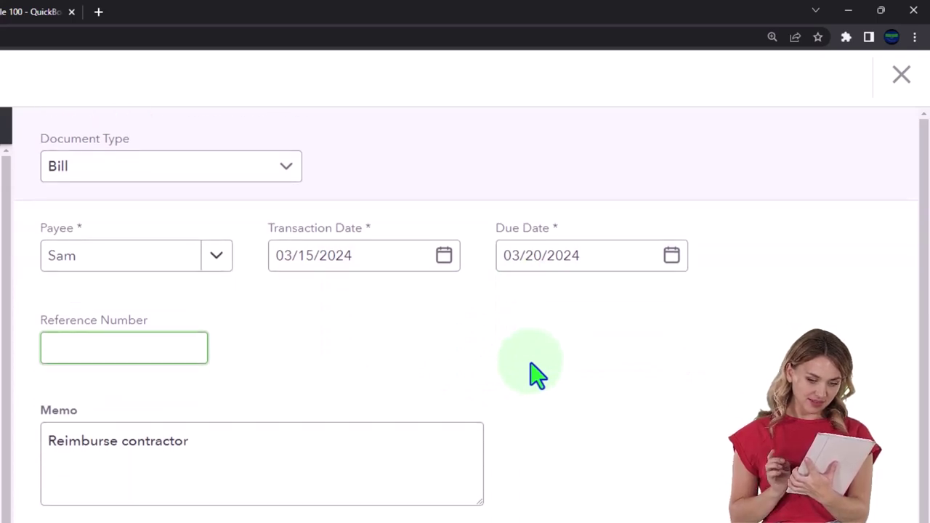
scroll(538, 374, down, 3)
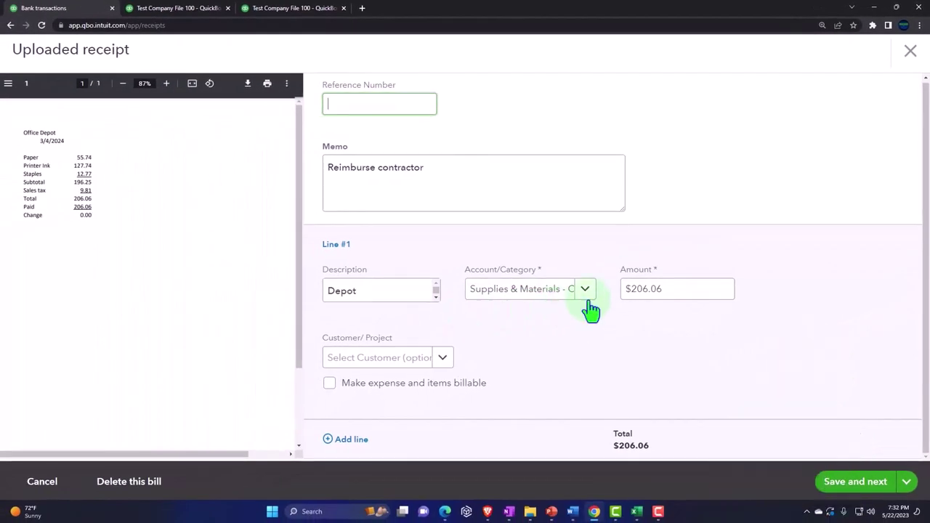
click(585, 289)
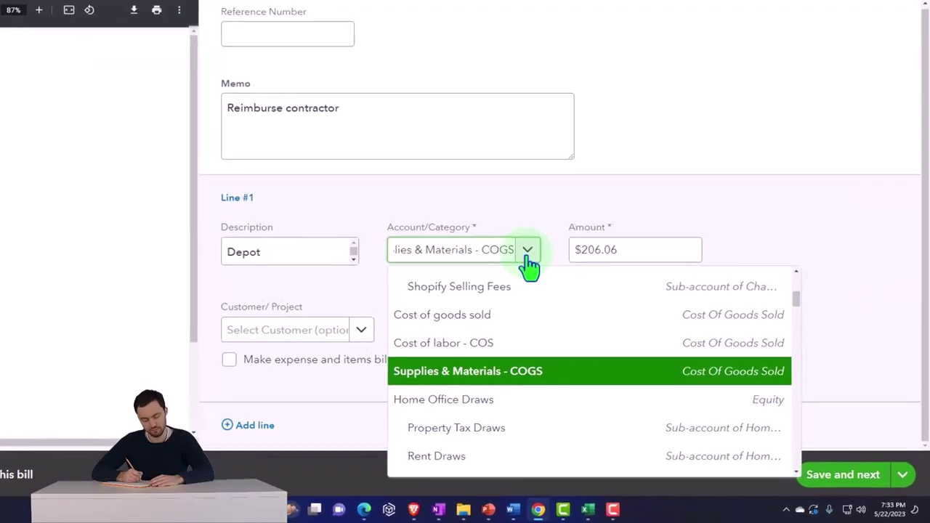
key(BackSpace)
key(BackSpace)
key(BackSpace)
key(BackSpace)
key(BackSpace)
key(BackSpace)
key(BackSpace)
key(BackSpace)
key(BackSpace)
key(BackSpace)
key(BackSpace)
key(BackSpace)
key(BackSpace)
key(BackSpace)
key(BackSpace)
key(BackSpace)
key(BackSpace)
key(BackSpace)
key(BackSpace)
key(BackSpace)
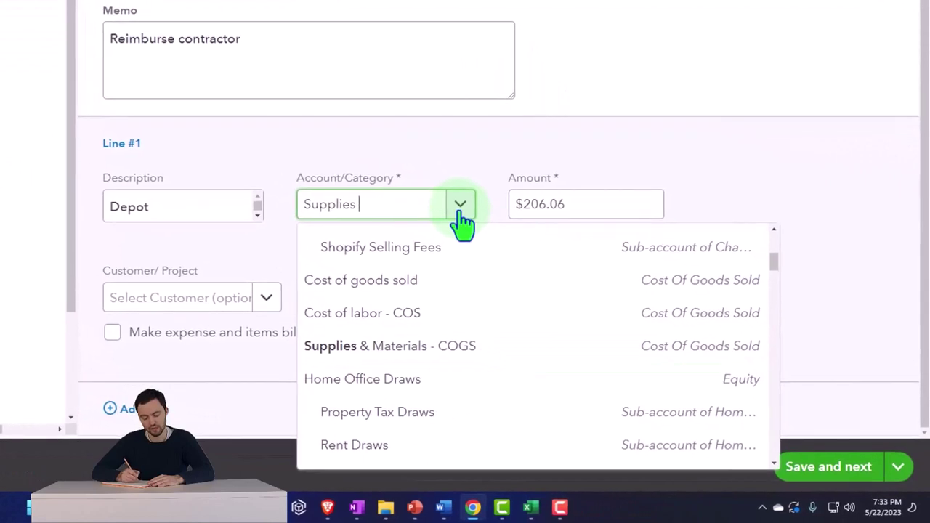
text(Con)
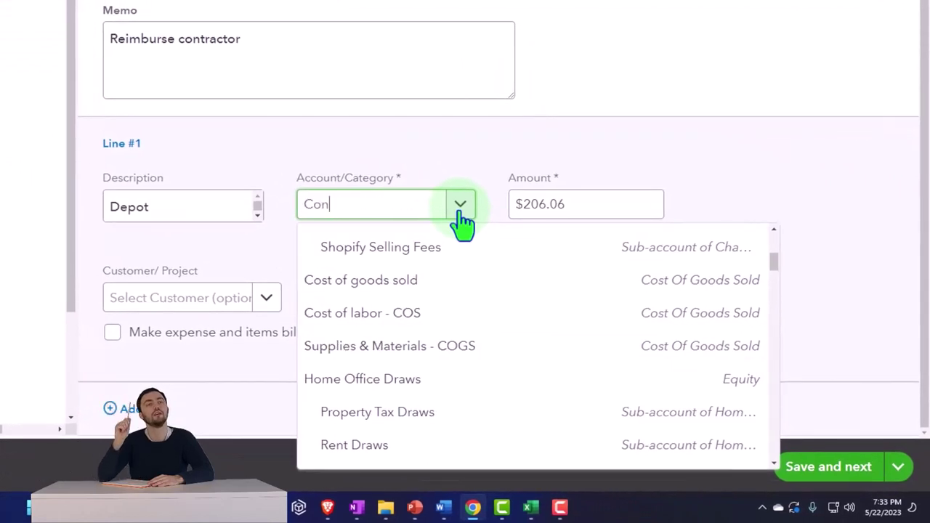
key(BackSpace)
text(ntractor)
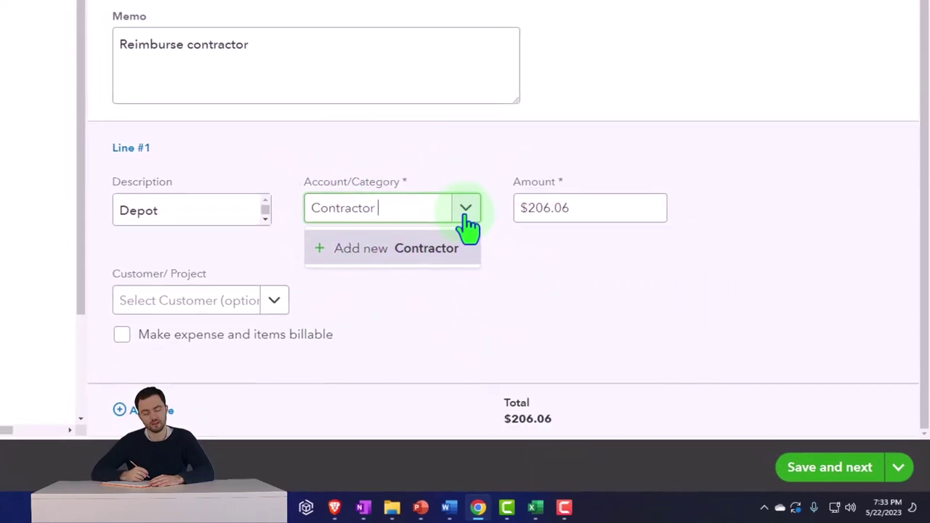
key(Tab)
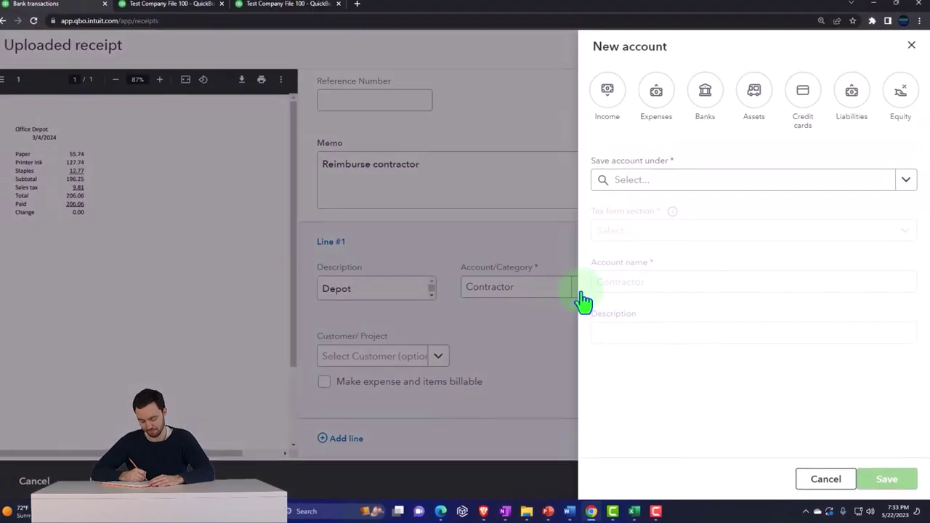
Step: Set up the new Contractor account as an expense account saved under Expenses
click(659, 96)
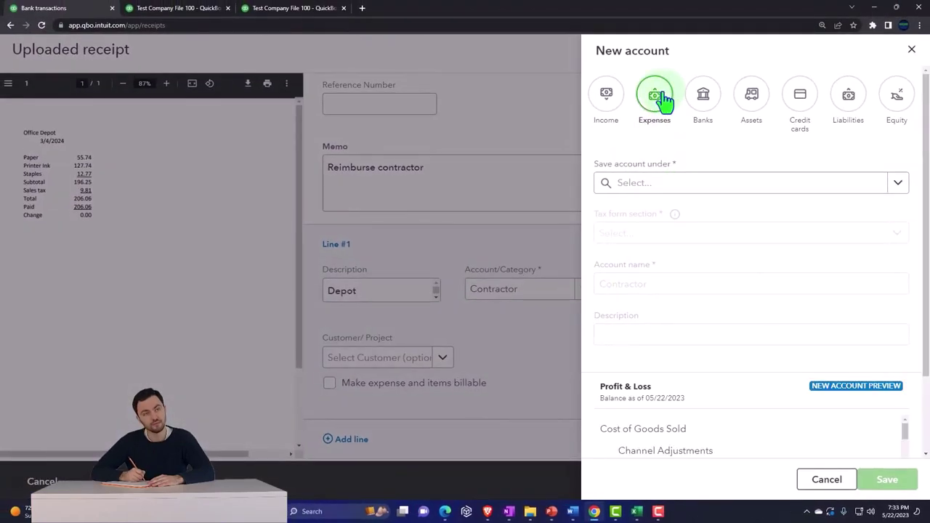
scroll(733, 277, down, 2)
scroll(732, 277, down, 1)
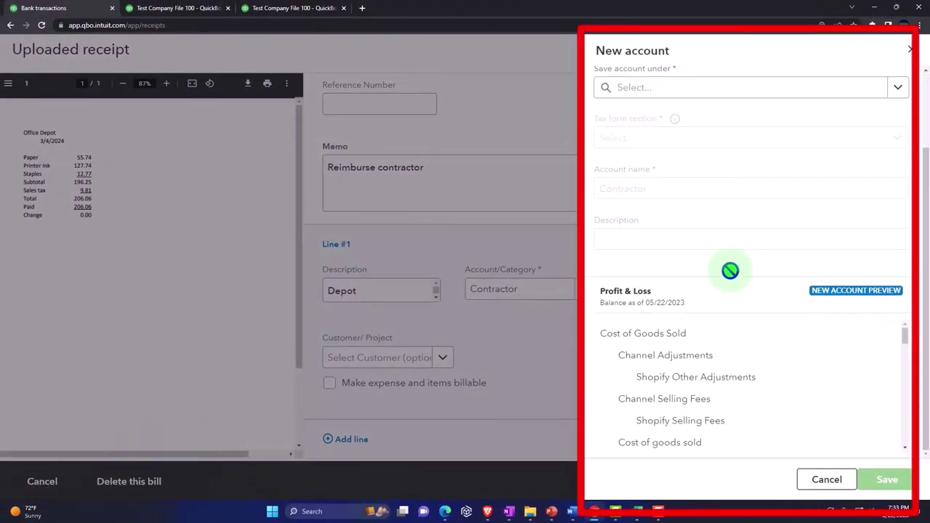
scroll(698, 347, down, 4)
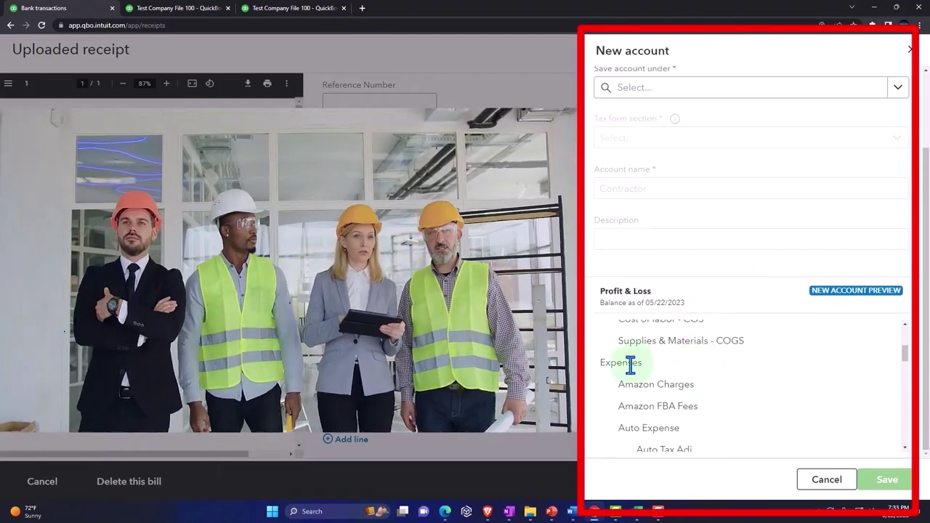
click(645, 95)
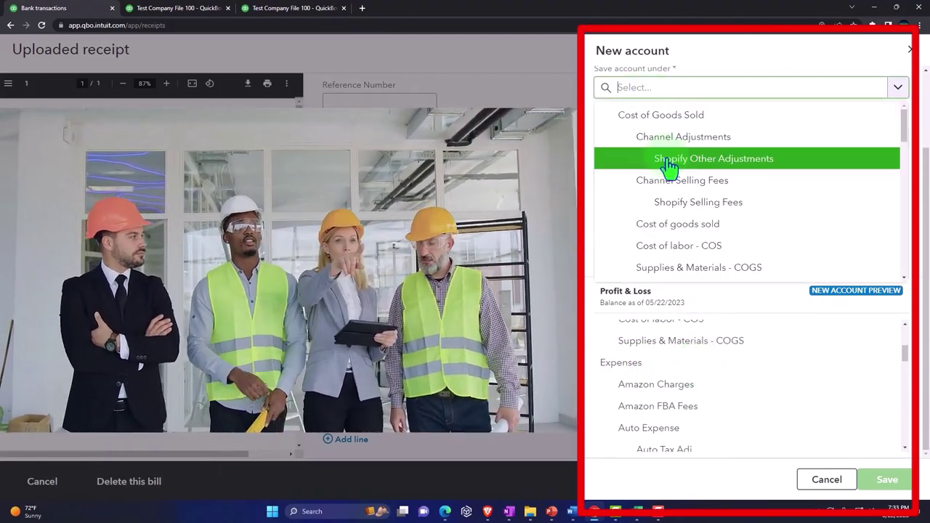
scroll(644, 162, down, 1)
scroll(664, 178, down, 3)
click(656, 197)
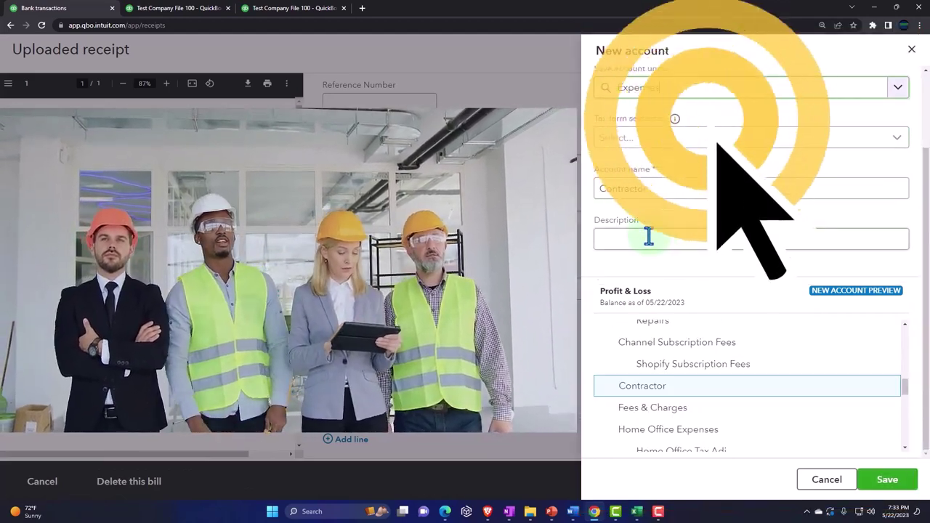
click(888, 481)
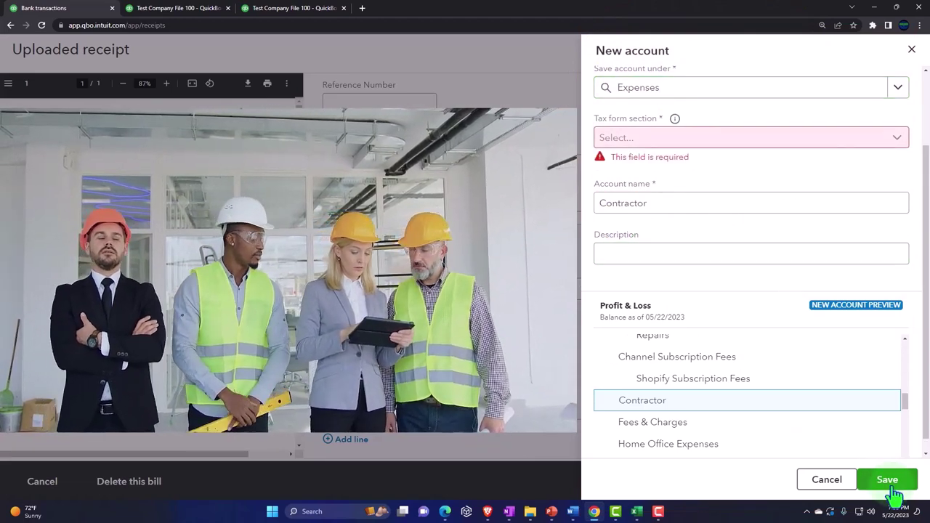
Step: Assign the Contractor account to the Other Business Expenses tax form section and save the account
click(683, 139)
scroll(691, 211, down, 1)
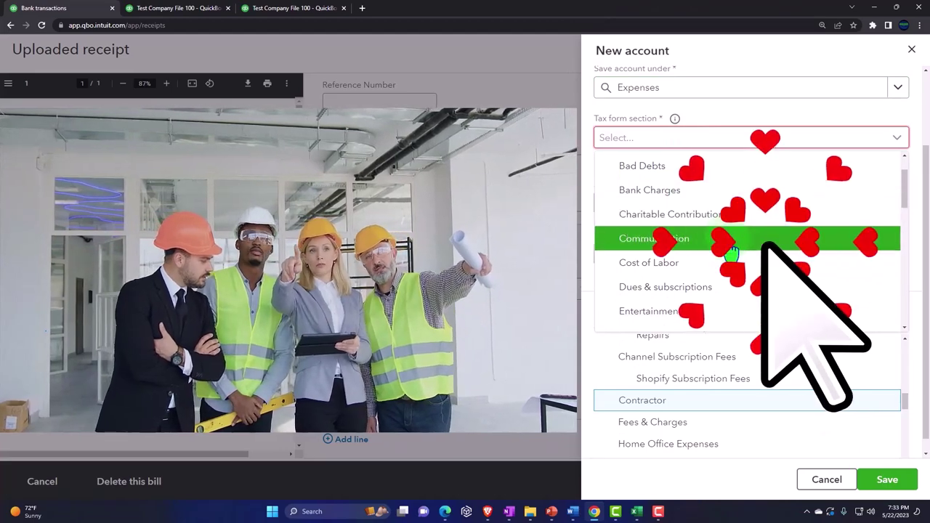
scroll(729, 247, down, 1)
scroll(708, 233, down, 4)
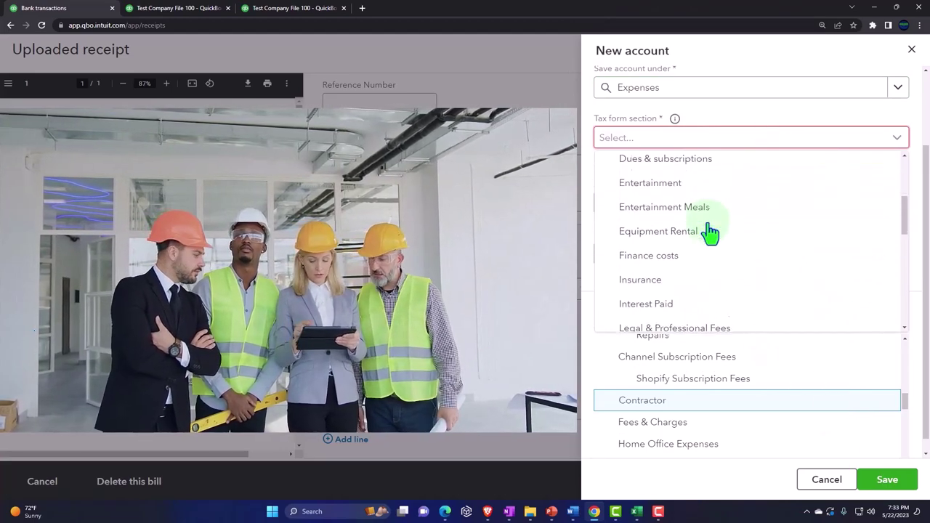
scroll(711, 231, down, 1)
click(702, 222)
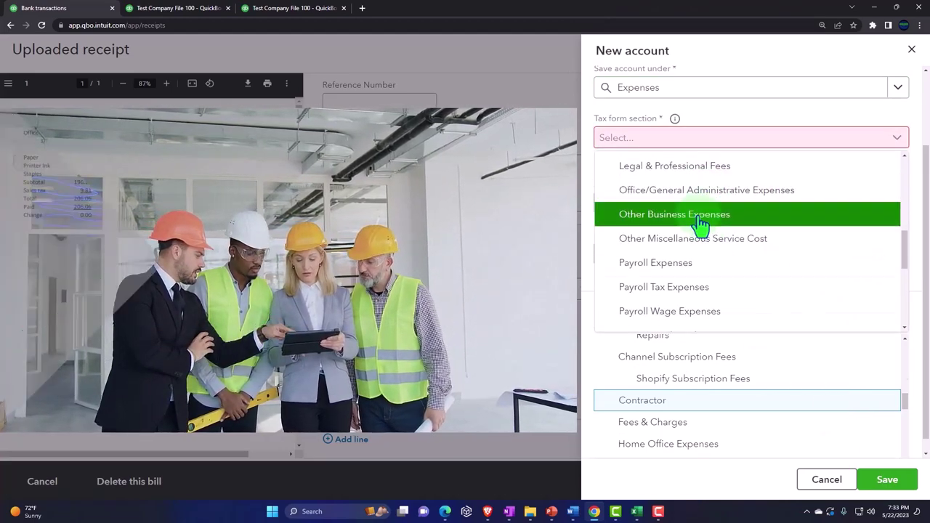
click(885, 482)
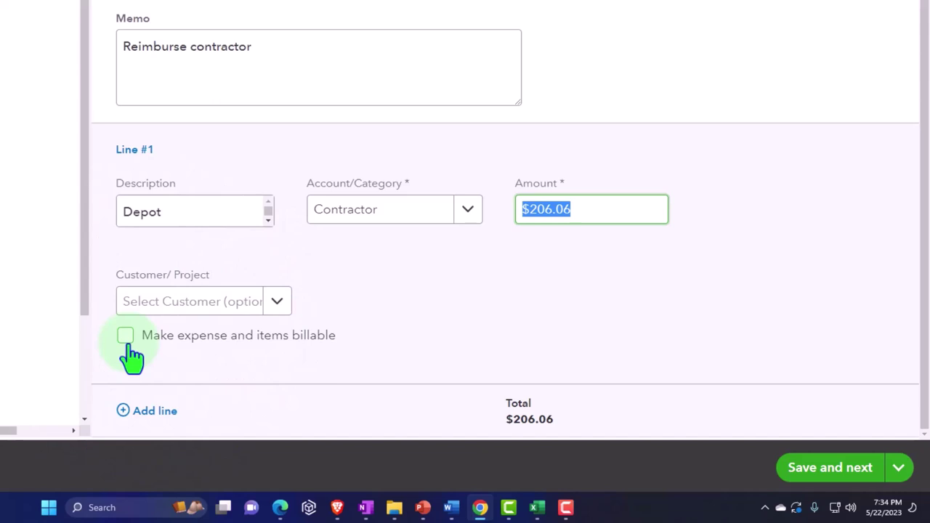
Step: Save the reviewed bill details and proceed to the matching stage for the receipt
click(895, 468)
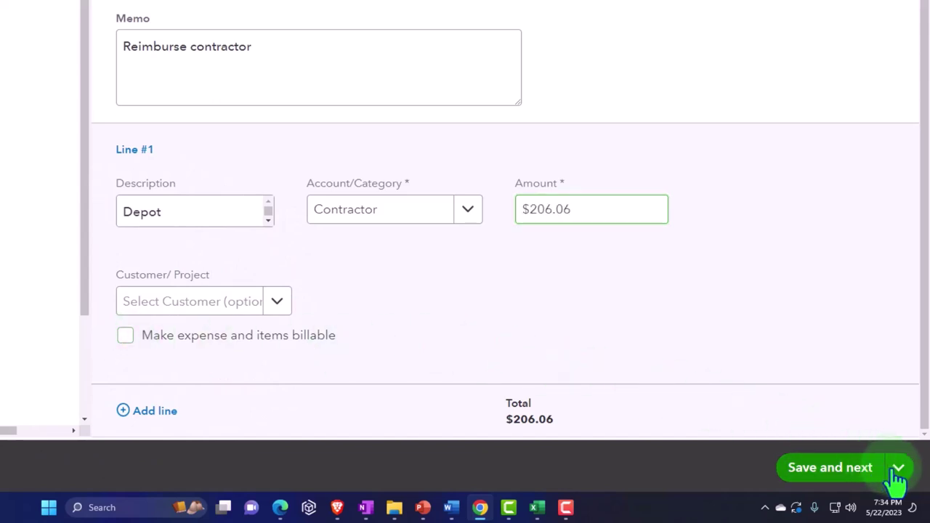
click(827, 471)
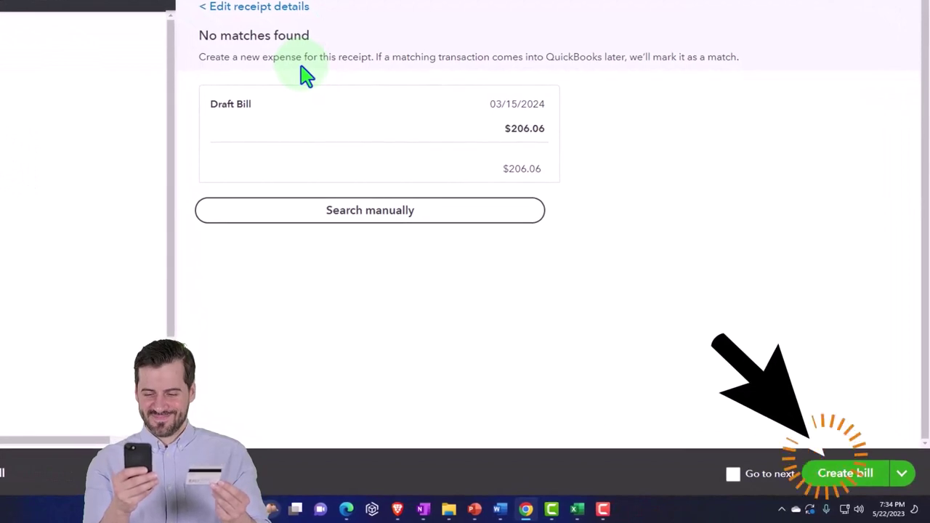
Step: Create the bill from the reviewed Office Depot receipt without matching it to an existing transaction
click(845, 475)
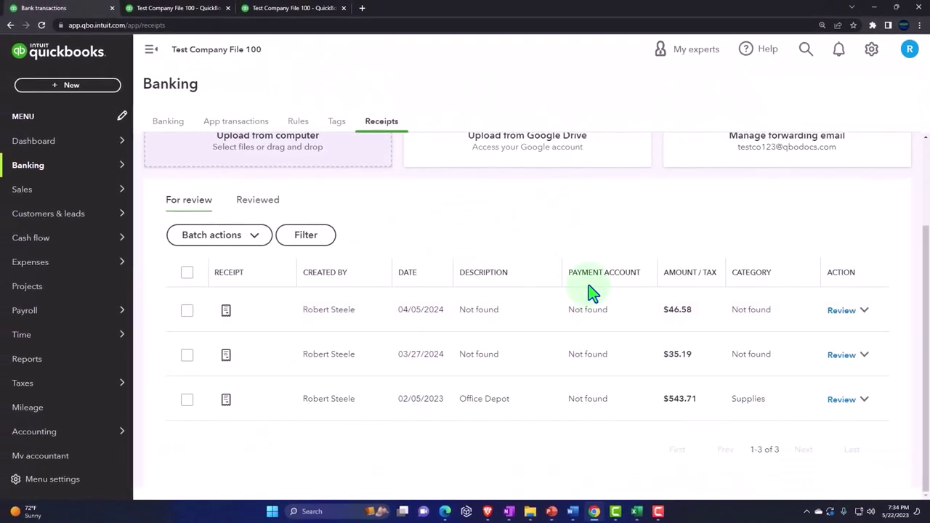
Step: Open a blank bill form to look at its standard data entry fields, and close it without saving
click(72, 88)
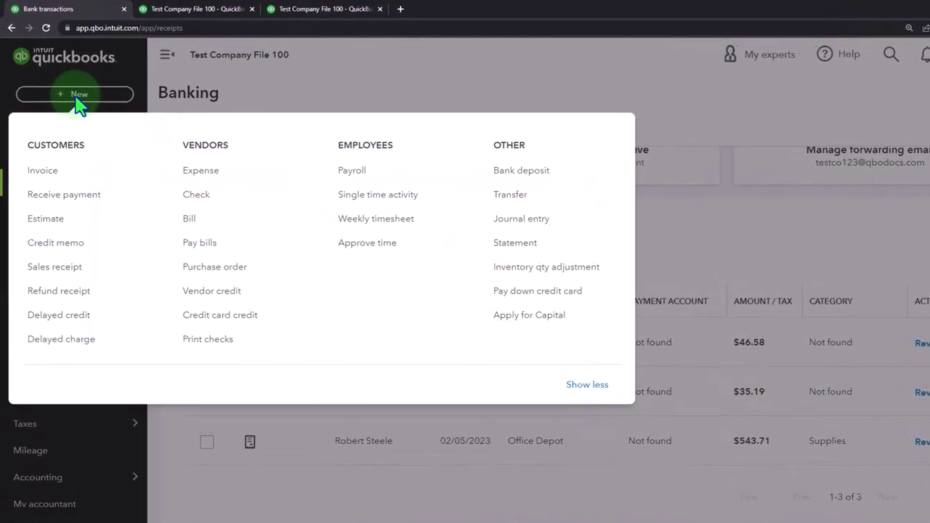
click(223, 267)
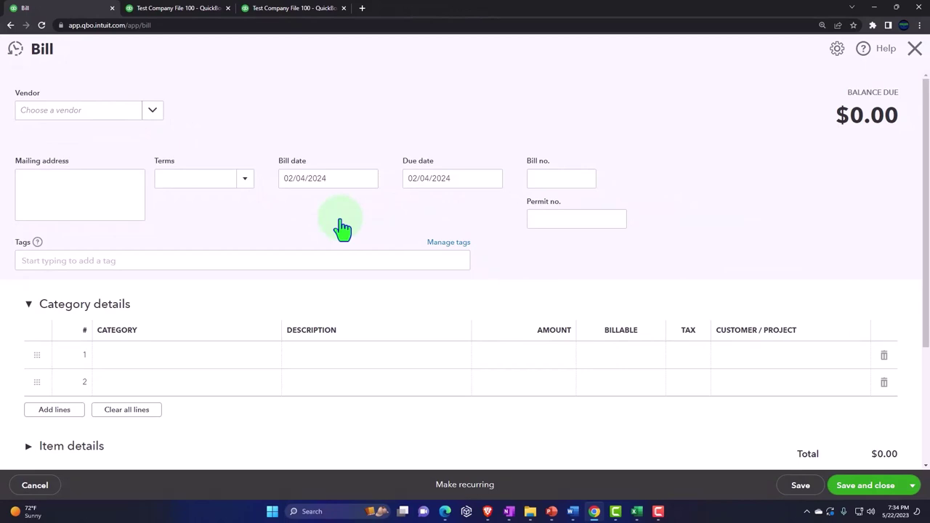
click(916, 50)
Step: Rerun the 2024 Balance Sheet report and check the Accounts Payable line under current liabilities
click(178, 10)
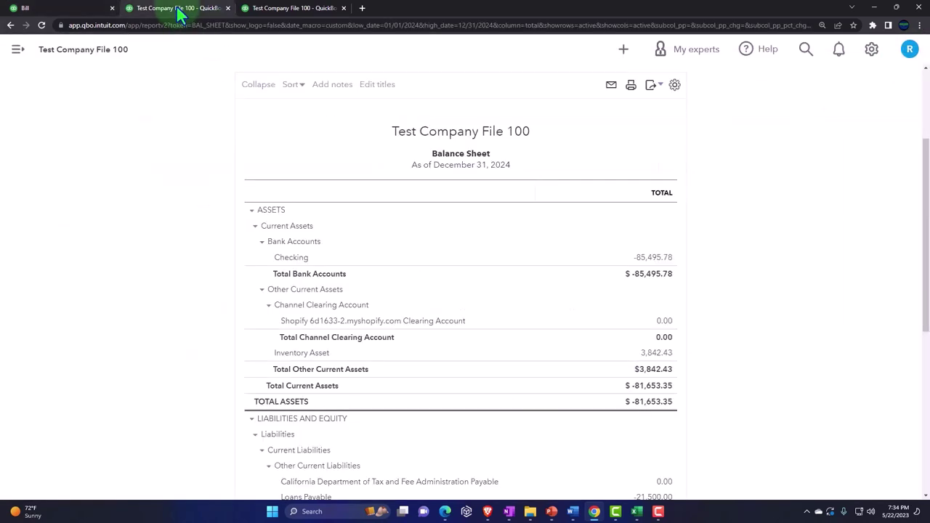
click(550, 190)
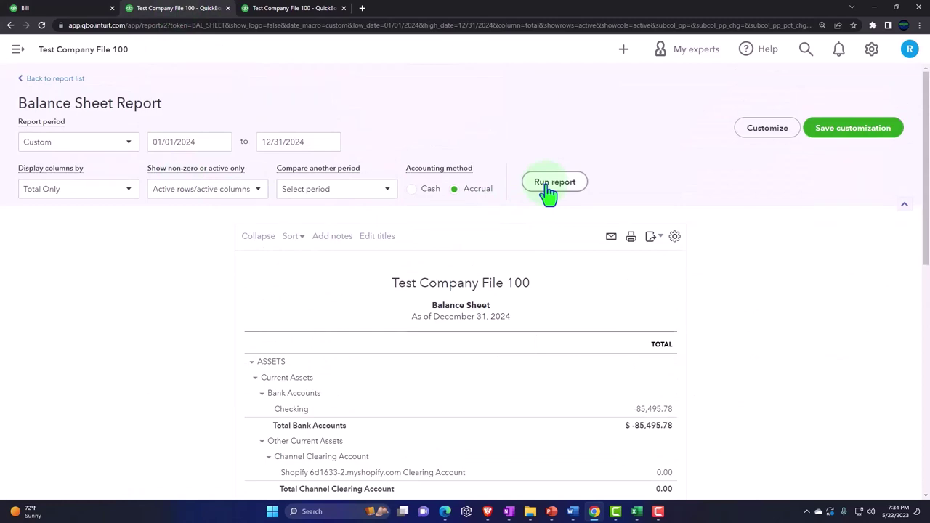
scroll(560, 190, down, 2)
key(ctrl+plus)
key(ctrl+plus)
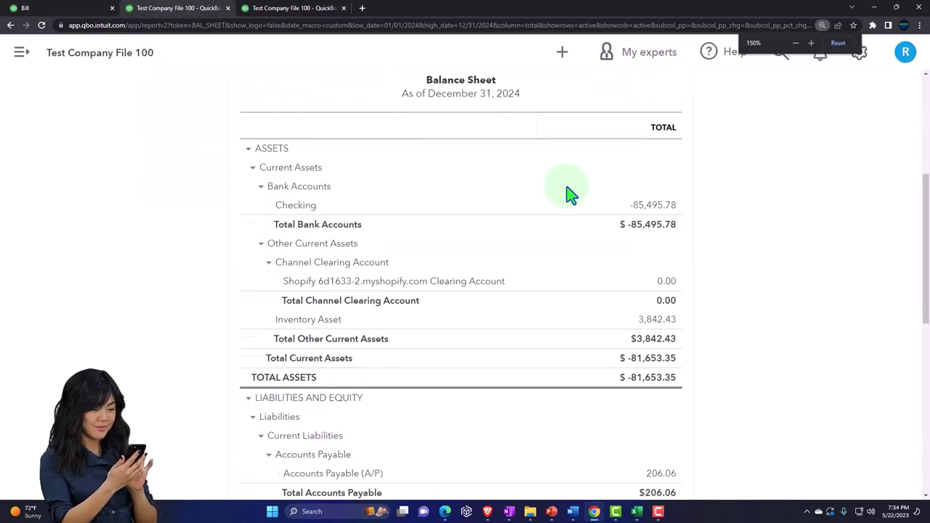
scroll(570, 195, down, 1)
scroll(568, 187, down, 3)
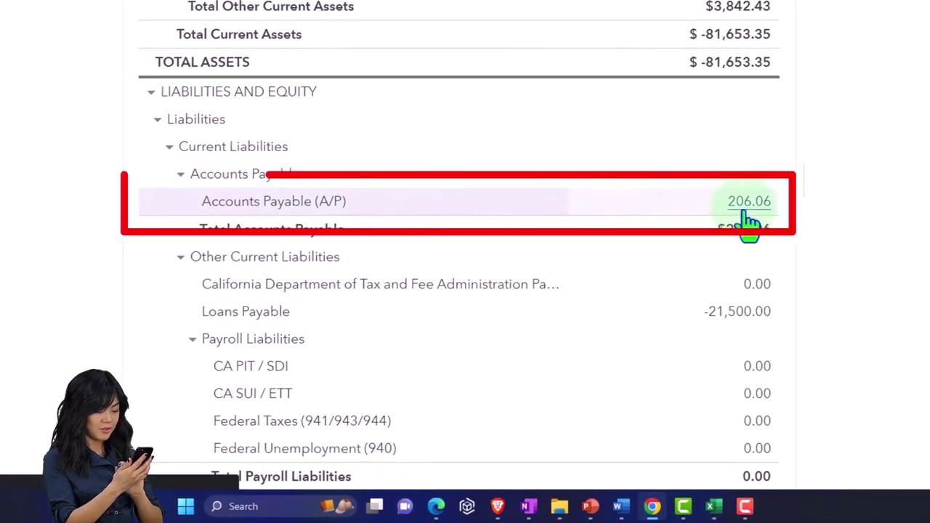
Step: Drill down from Accounts Payable to the contractor's bill, review its details, and return to the Balance Sheet
click(743, 214)
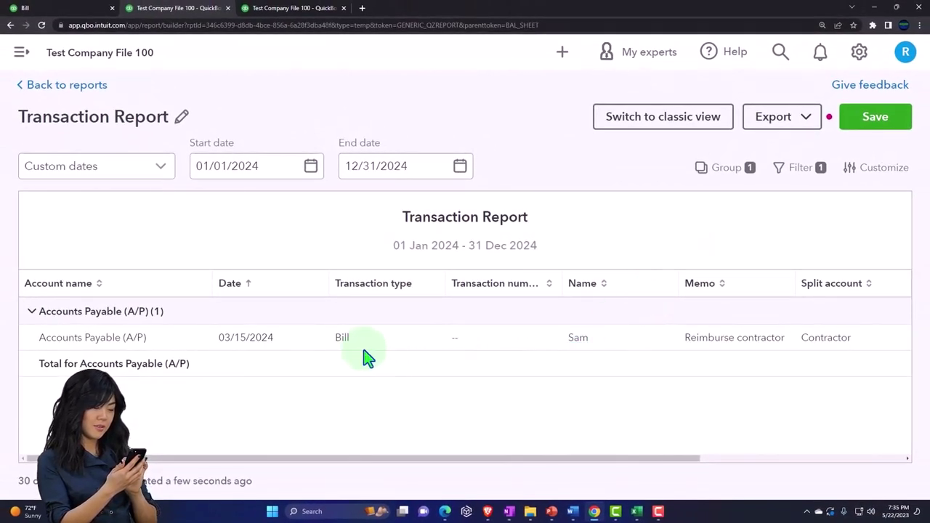
click(342, 338)
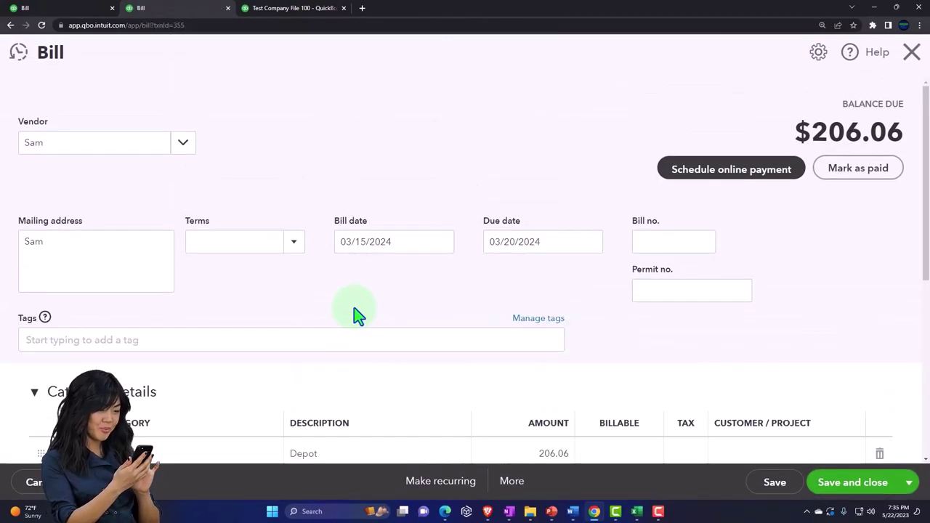
key(ctrl+minus)
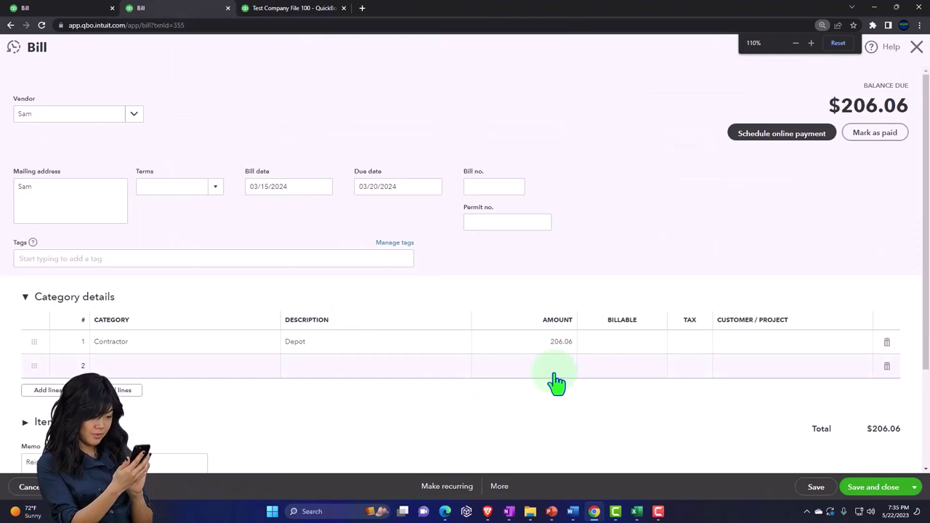
click(915, 49)
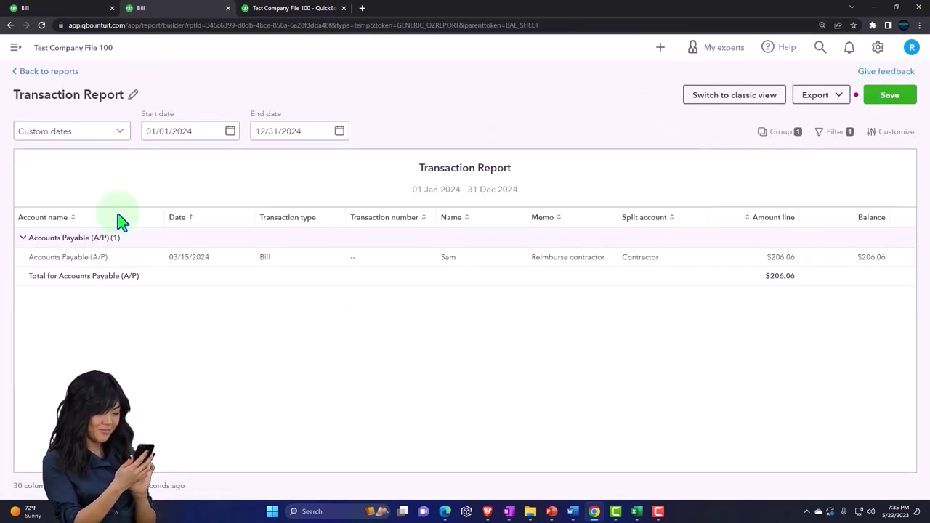
click(53, 72)
Step: Rerun the January - December 2024 Profit and Loss report and check the Contractor line under Expenses
click(501, 296)
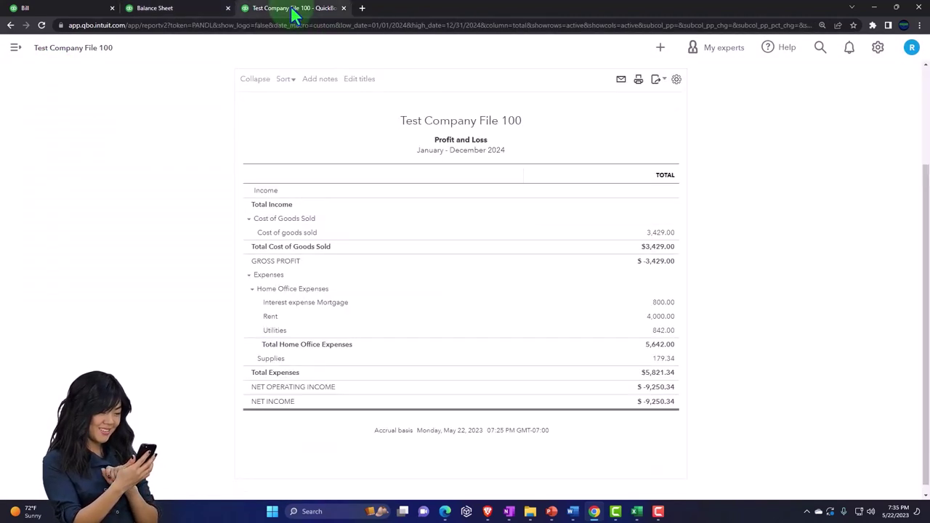
click(491, 169)
scroll(473, 349, down, 2)
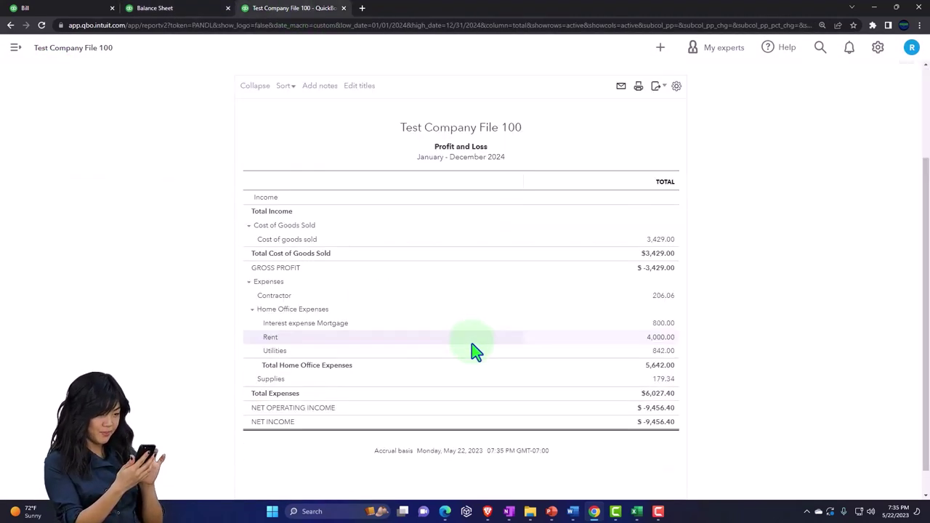
key(ctrl+plus)
key(ctrl+plus)
key(ctrl+plus)
scroll(473, 349, down, 2)
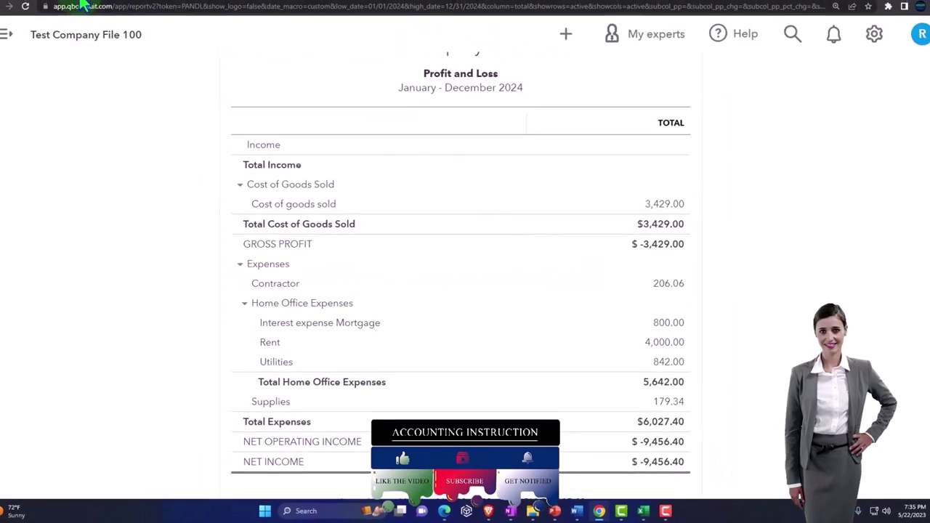
Step: Open Pay Bills from the Receipts page's browser tab and select the contractor's bill due 03/20/2024 for payment
click(72, 8)
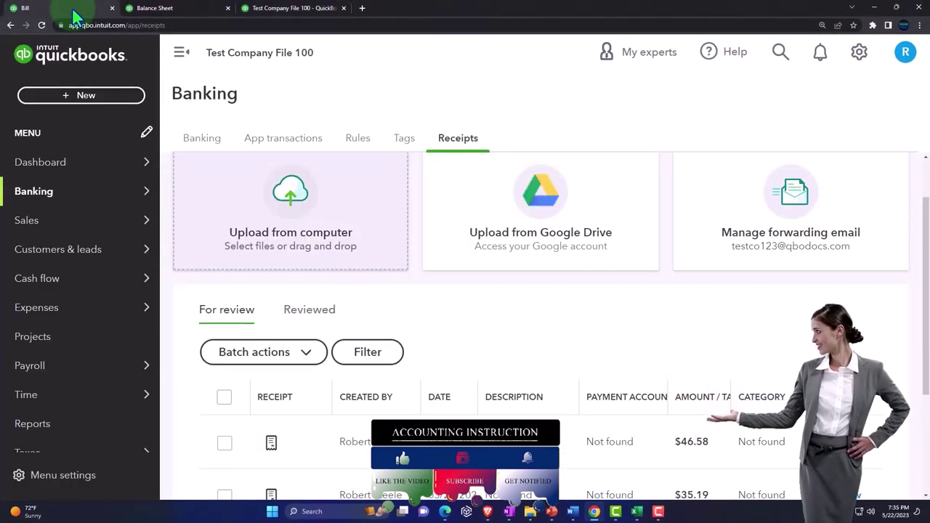
mouse_move(88, 238)
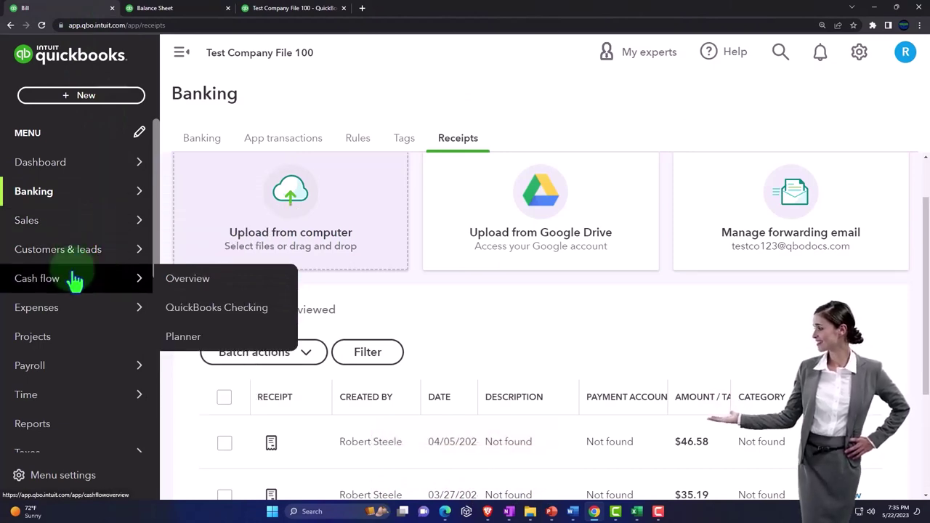
key(ctrl+minus)
click(57, 102)
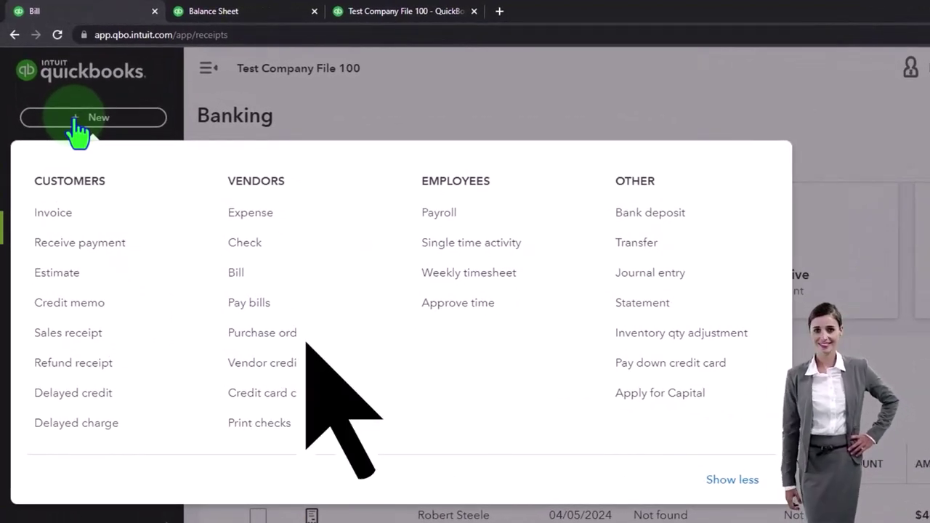
click(230, 309)
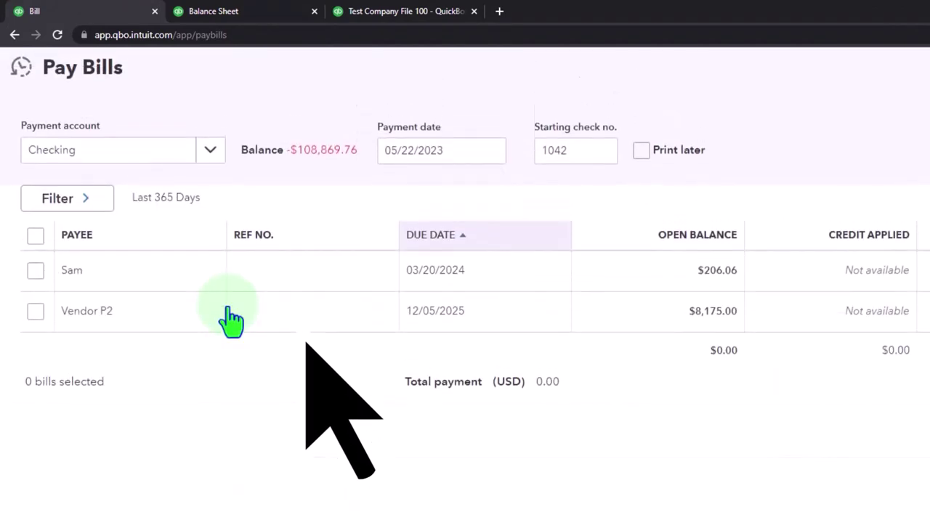
click(35, 273)
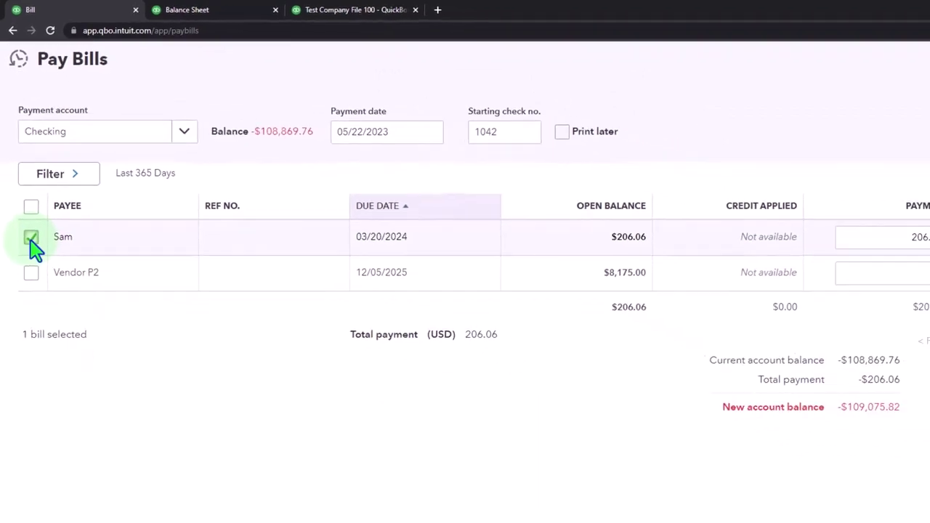